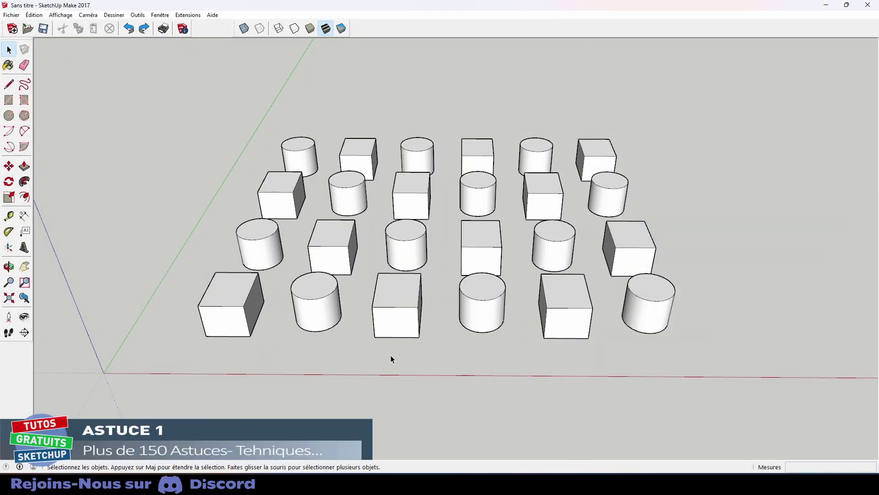
- Erase the middle front-row box, then the front cylinder and two more boxes
{"action": "right_click", "coordinate": [393, 326]}
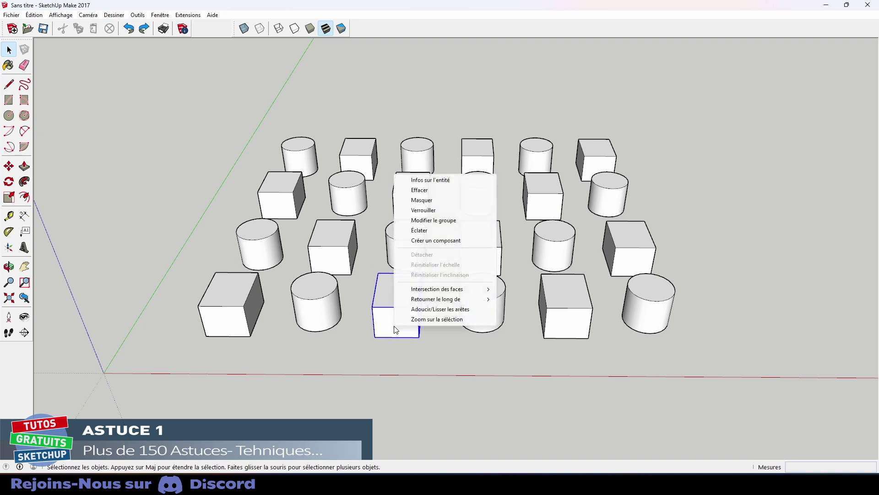
{"action": "left_click", "coordinate": [415, 360]}
{"action": "key", "text": "e"}
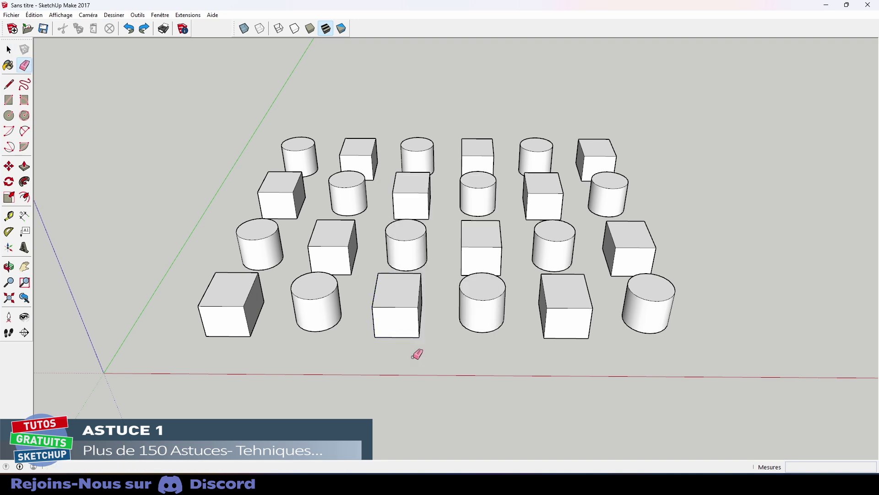
{"action": "left_click", "coordinate": [396, 322]}
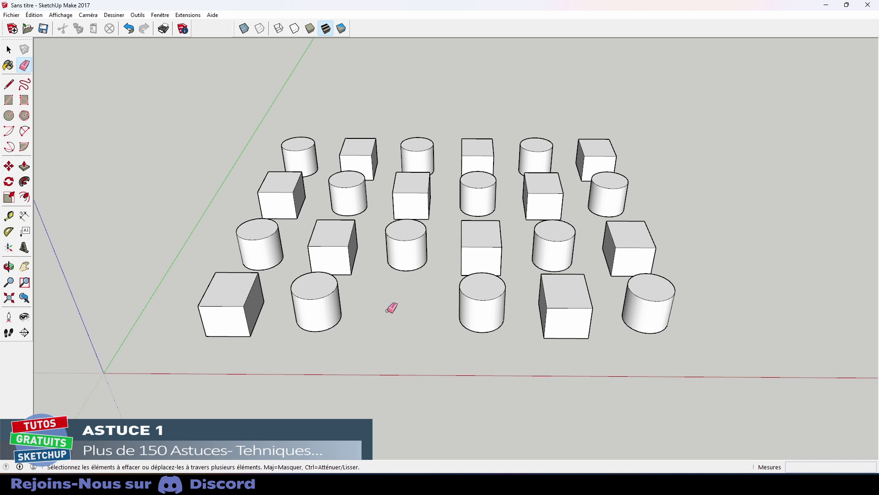
{"action": "mouse_move", "coordinate": [412, 312]}
{"action": "left_mouse_down"}
{"action": "mouse_move", "coordinate": [409, 196]}
{"action": "mouse_move", "coordinate": [404, 245]}
{"action": "left_mouse_up"}
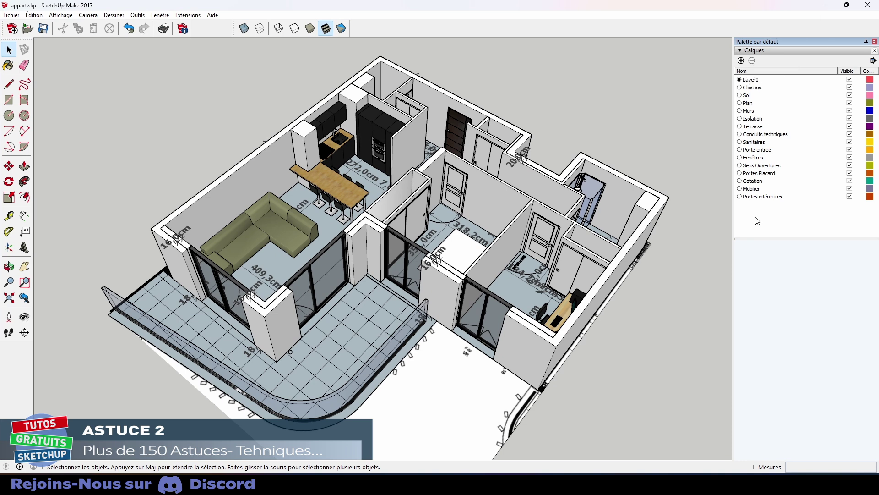
- Hide the Cloisons, Murs, Porte entrée and Fenêtres layers together
{"action": "left_click", "coordinate": [752, 90]}
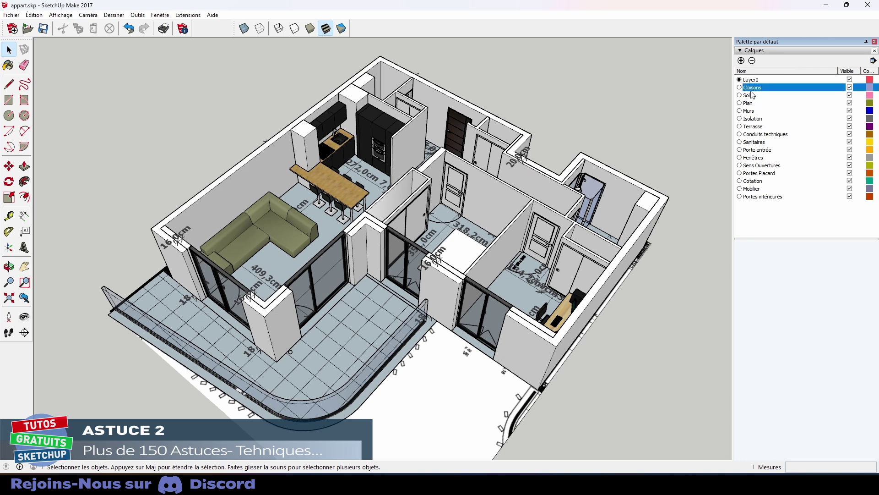
{"action": "left_click", "coordinate": [752, 112], "text": "ctrl"}
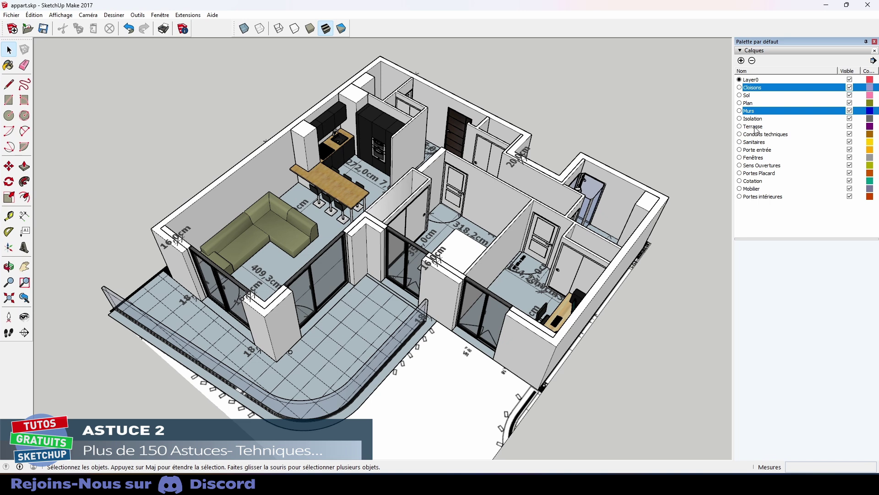
{"action": "left_click", "coordinate": [757, 150], "text": "ctrl"}
{"action": "left_click", "coordinate": [754, 158], "text": "ctrl"}
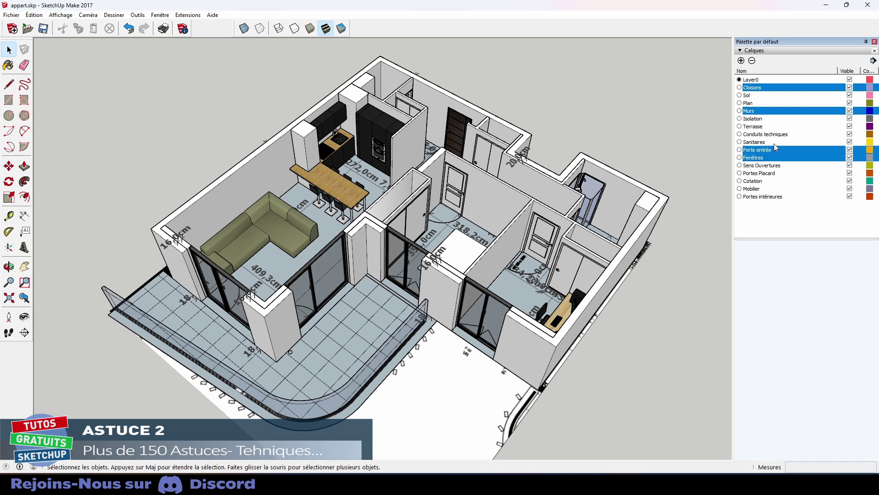
{"action": "left_click", "coordinate": [850, 87]}
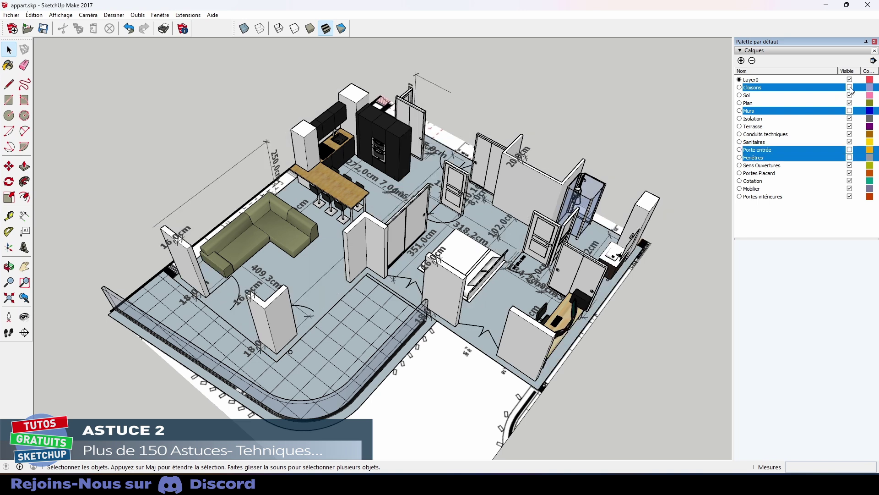
- Select every layer from Cloisons to Portes intérieures and make them all visible
{"action": "left_click", "coordinate": [781, 222]}
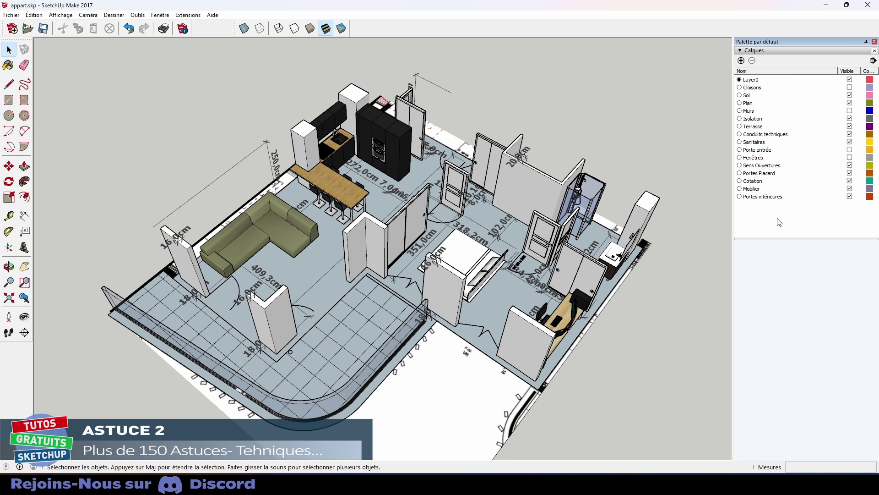
{"action": "left_click", "coordinate": [770, 90]}
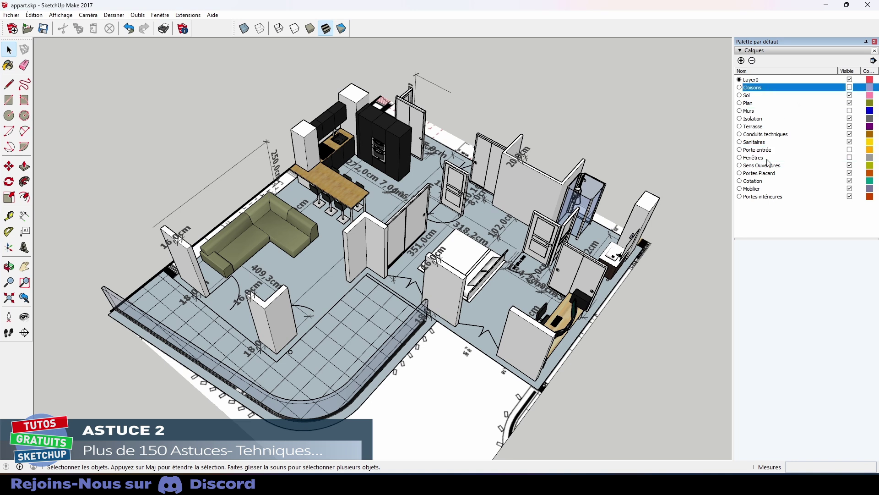
{"action": "left_click", "coordinate": [771, 197], "text": "shift"}
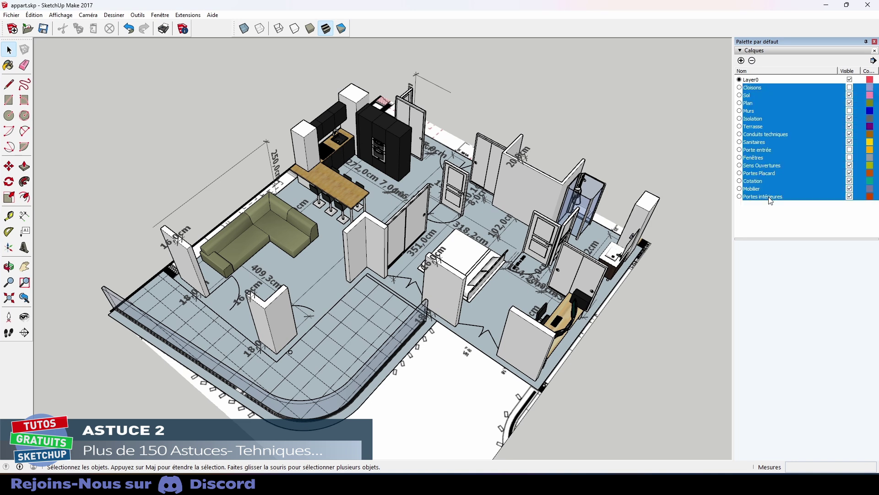
{"action": "left_click", "coordinate": [850, 88]}
{"action": "left_click", "coordinate": [850, 88]}
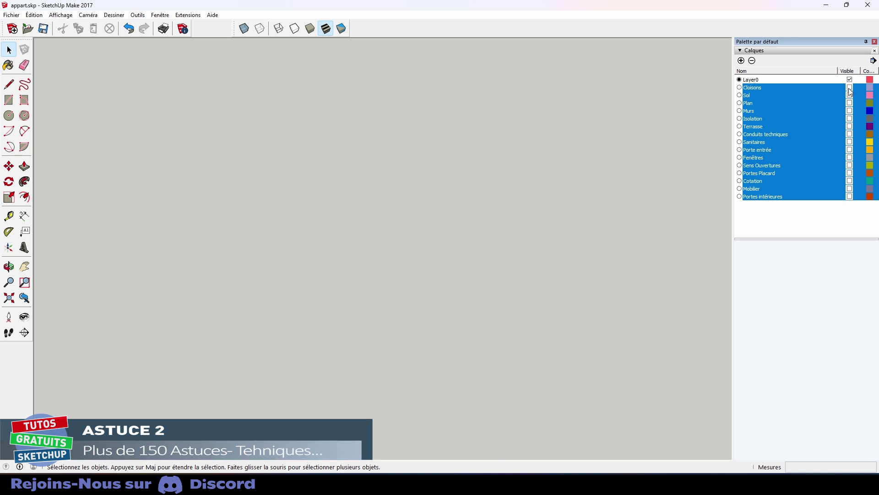
{"action": "left_click", "coordinate": [850, 88]}
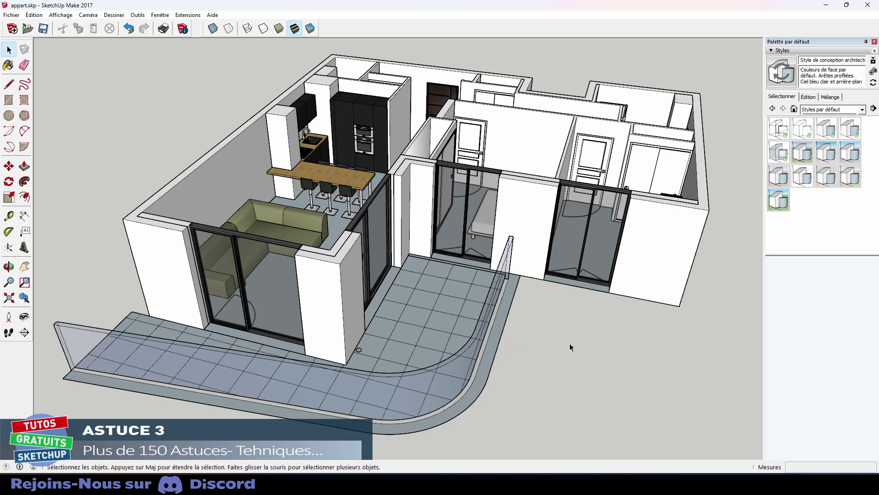
- Turn off the sky in the model style's background settings
{"action": "left_click", "coordinate": [794, 109]}
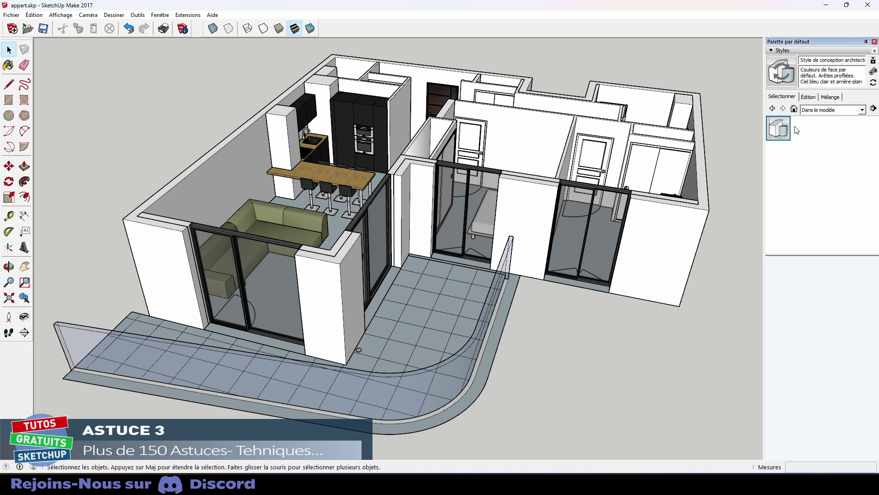
{"action": "left_click", "coordinate": [807, 97]}
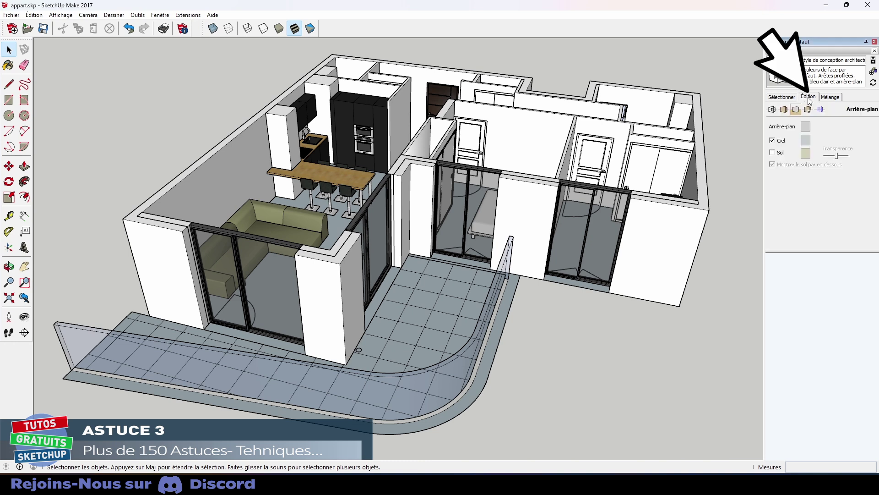
{"action": "left_click", "coordinate": [773, 140]}
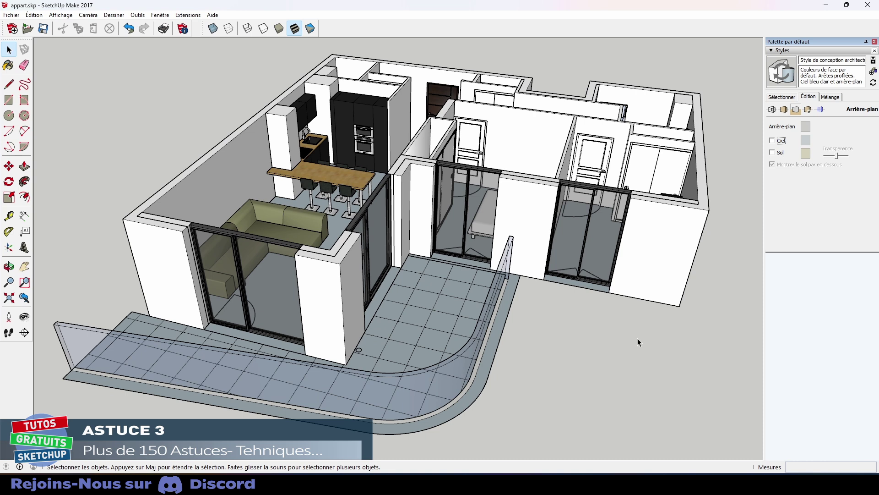
- Set up a PNG 2D graphic export with a transparent background
{"action": "left_click", "coordinate": [11, 15]}
{"action": "mouse_move", "coordinate": [82, 158]}
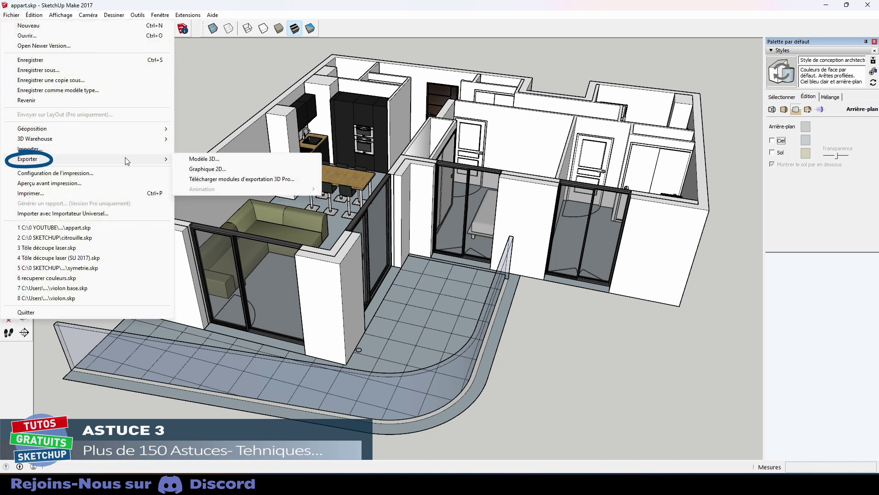
{"action": "left_click", "coordinate": [219, 169]}
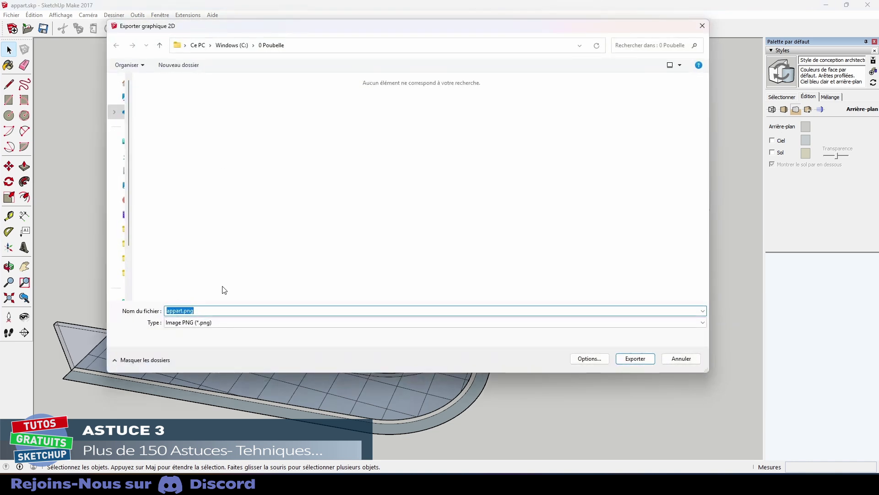
{"action": "left_click", "coordinate": [241, 323]}
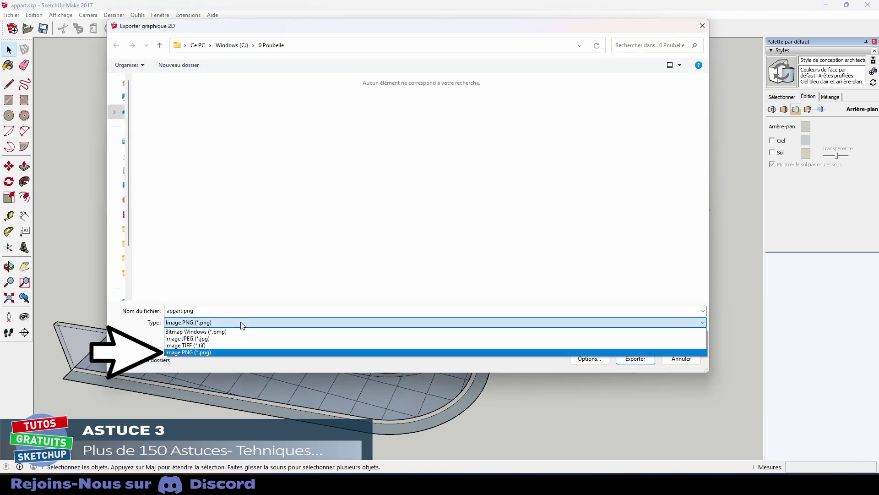
{"action": "left_click", "coordinate": [241, 324]}
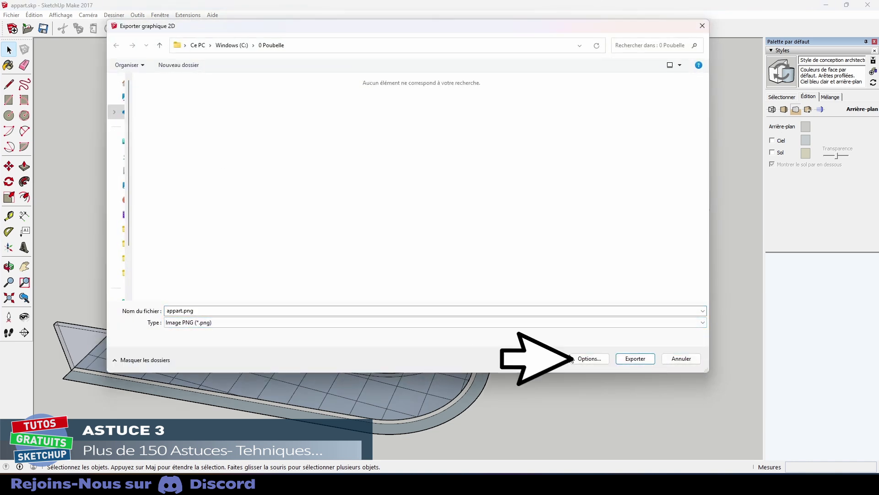
{"action": "left_click", "coordinate": [585, 359]}
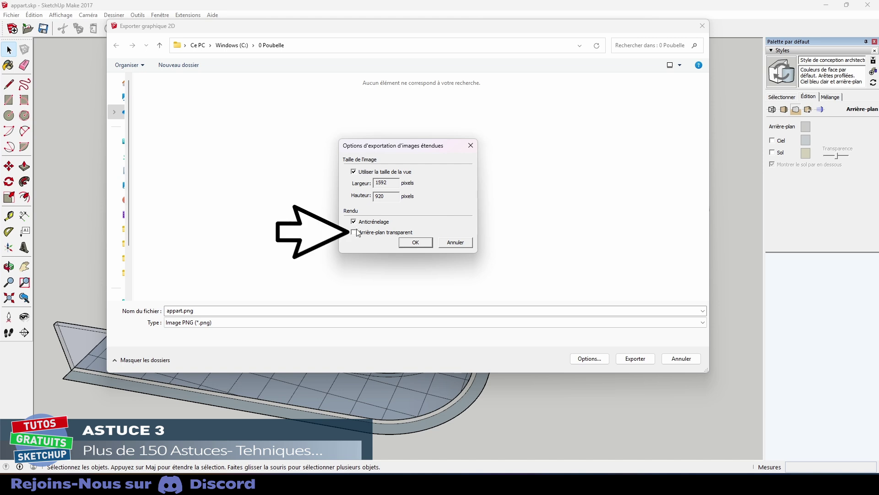
{"action": "left_click", "coordinate": [418, 245]}
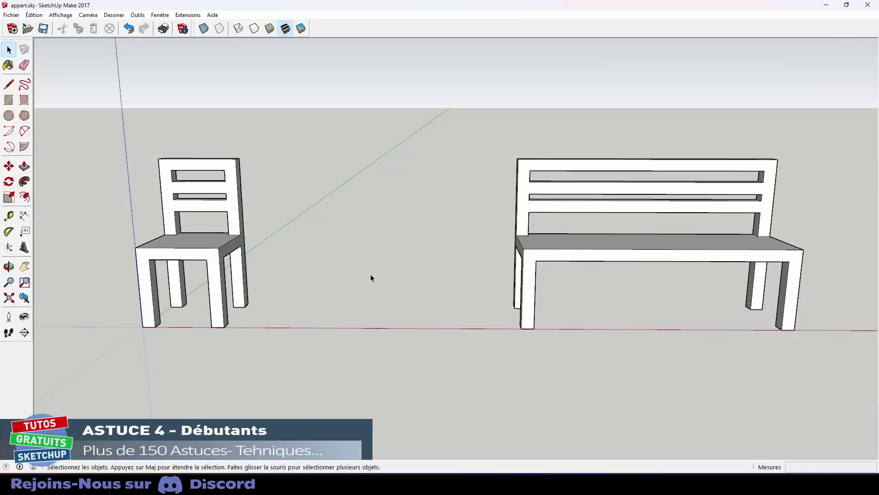
- Stretch the chair's right side outward so it becomes a bench
{"action": "scroll", "coordinate": [428, 280], "scroll_direction": "up", "scroll_amount": 2}
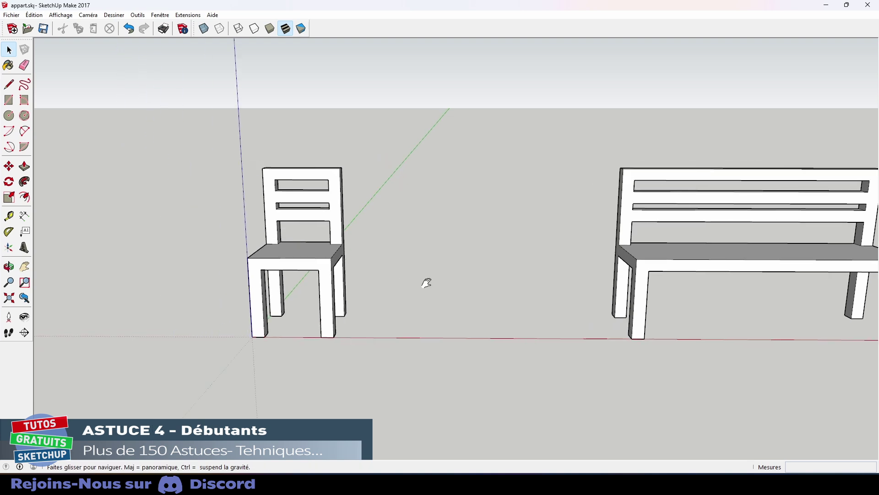
{"action": "scroll", "coordinate": [501, 269], "scroll_direction": "up", "scroll_amount": 2}
{"action": "scroll", "coordinate": [423, 260], "scroll_direction": "up", "scroll_amount": 2}
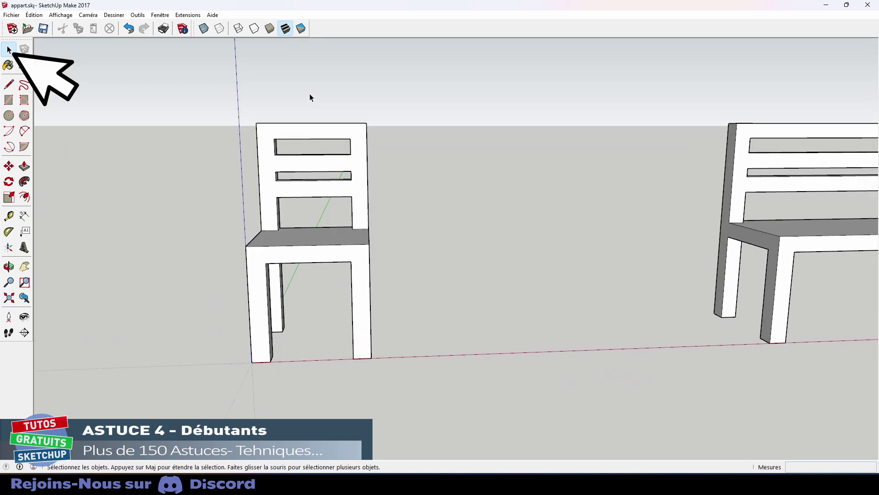
{"action": "left_click_drag", "start_coordinate": [310, 95], "coordinate": [419, 385]}
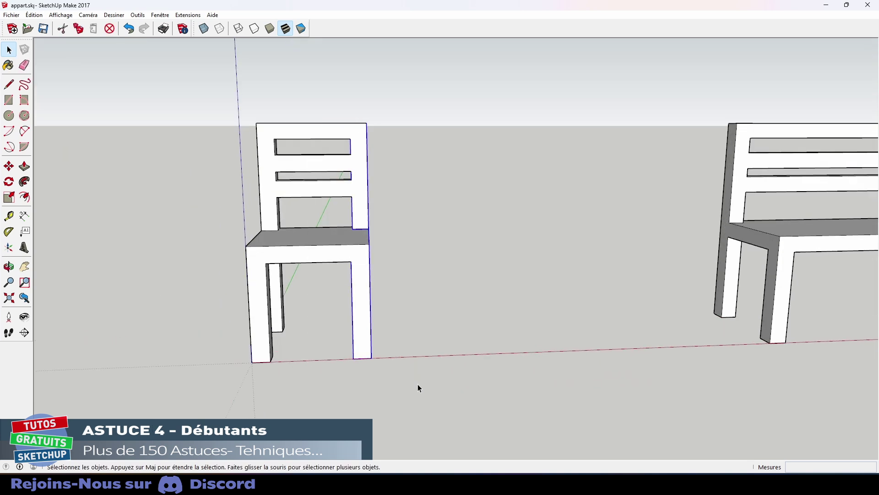
{"action": "key", "text": "m"}
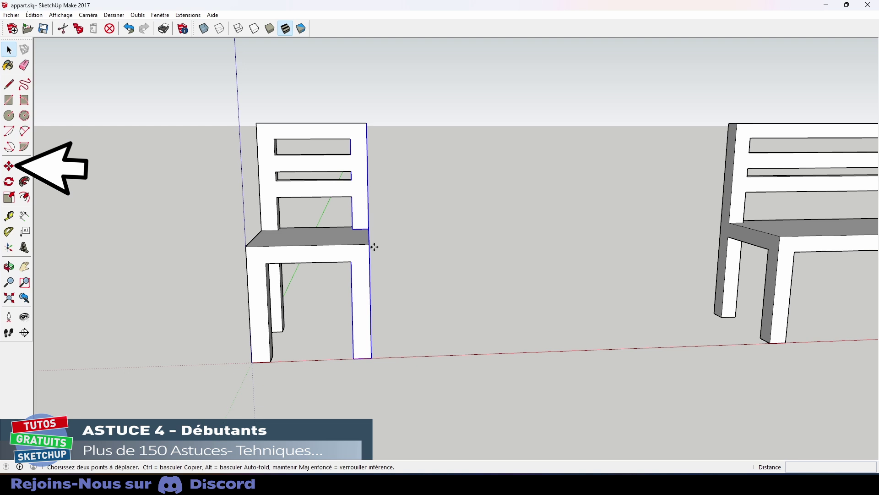
{"action": "left_click", "coordinate": [371, 247]}
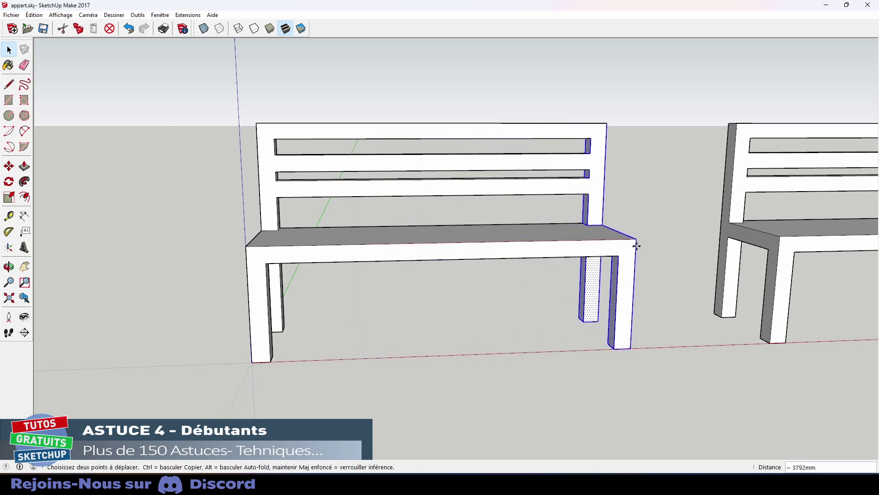
{"action": "left_click", "coordinate": [667, 245]}
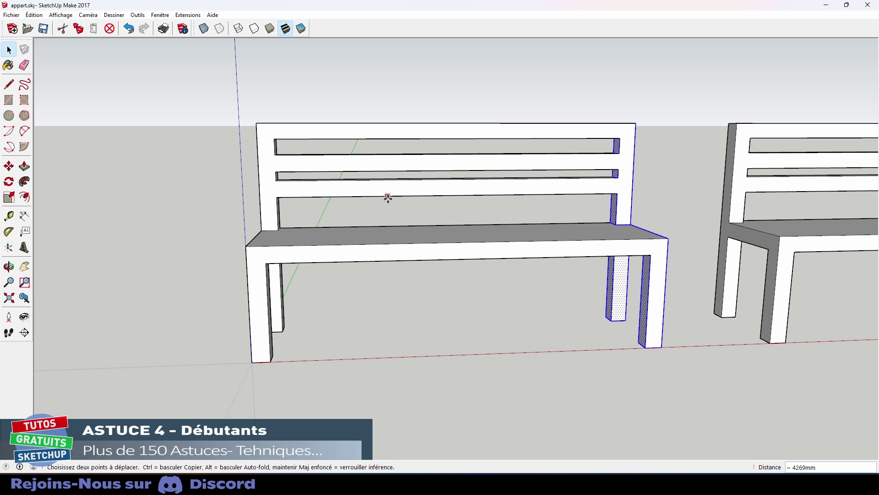
{"action": "key", "text": "space"}
{"action": "left_click", "coordinate": [448, 321]}
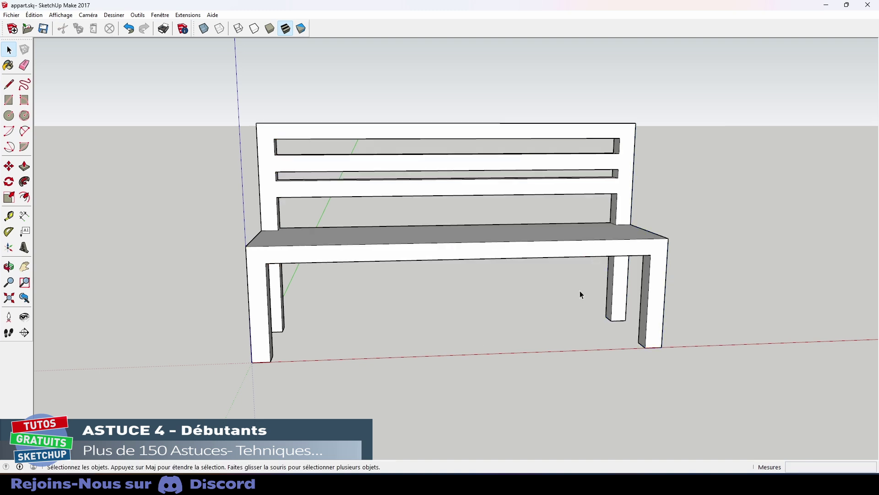
- From a side view, move the chair back and rear leg right to lengthen the seat
{"action": "middle_click_drag", "start_coordinate": [580, 290], "coordinate": [155, 263]}
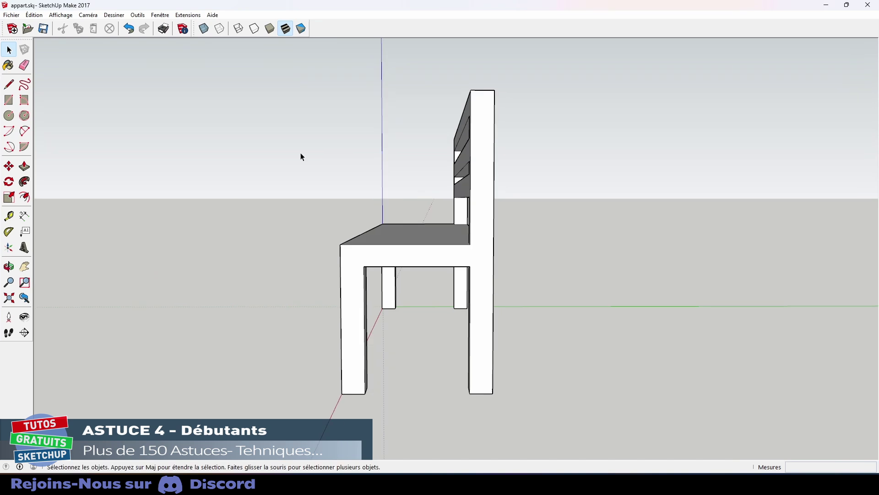
{"action": "left_click_drag", "start_coordinate": [428, 115], "coordinate": [544, 427]}
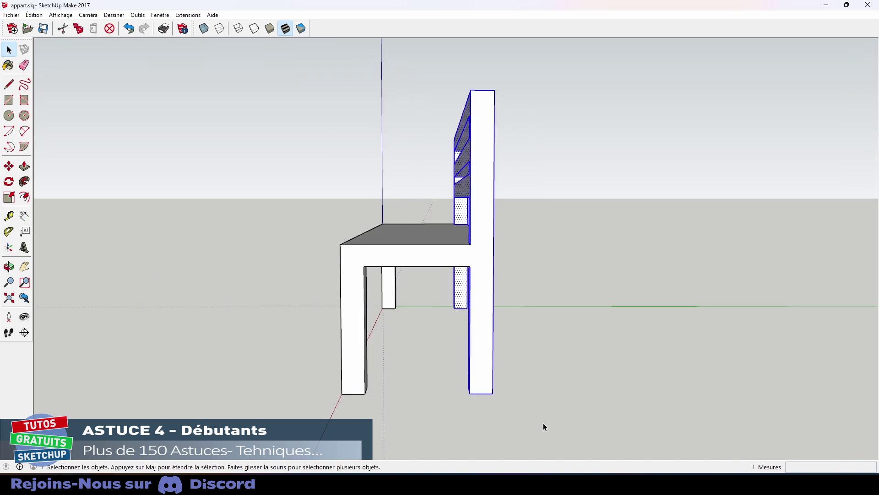
{"action": "key", "text": "m"}
{"action": "left_click", "coordinate": [493, 393]}
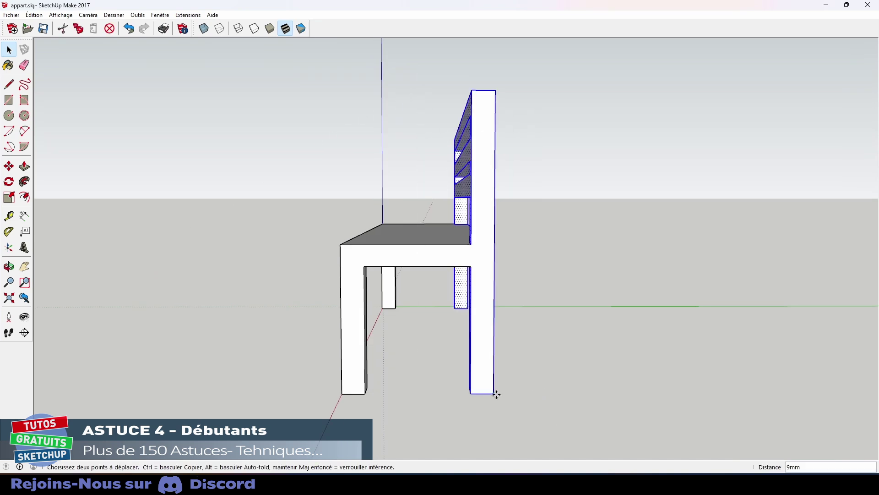
{"action": "left_click", "coordinate": [766, 393]}
{"action": "key", "text": "space"}
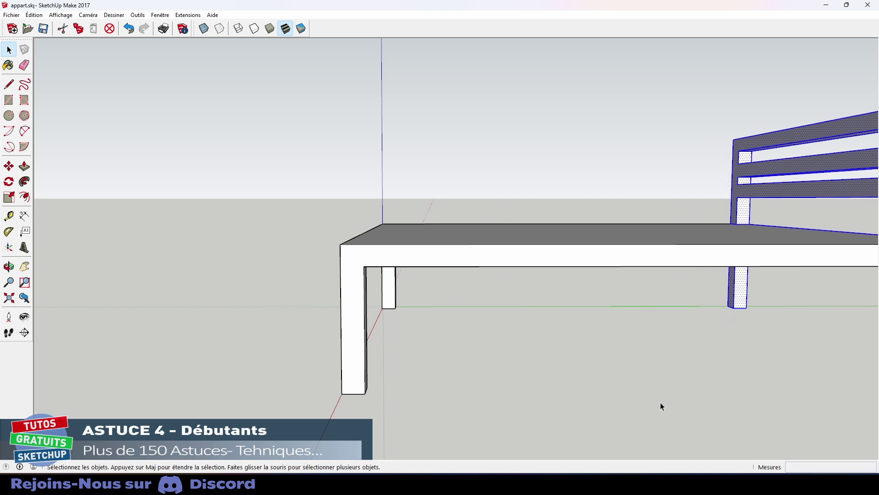
{"action": "left_click", "coordinate": [319, 356]}
{"action": "scroll", "coordinate": [320, 356], "scroll_direction": "down", "scroll_amount": 5}
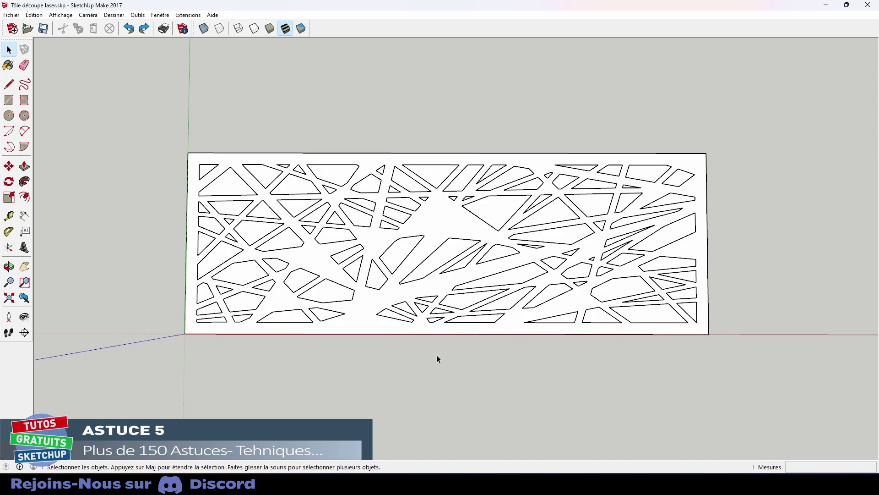
- Draw a line closing the triangle's open bottom so it forms a face
{"action": "key", "text": "l"}
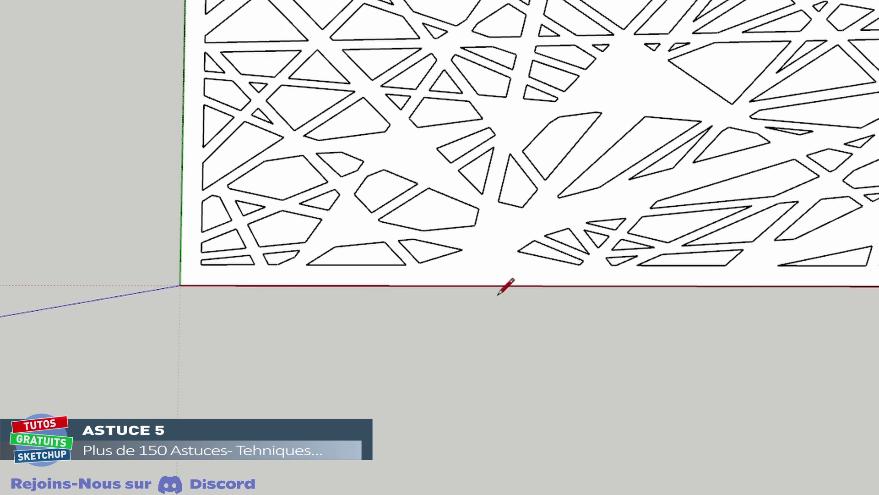
{"action": "left_click", "coordinate": [419, 262]}
{"action": "left_click", "coordinate": [461, 250]}
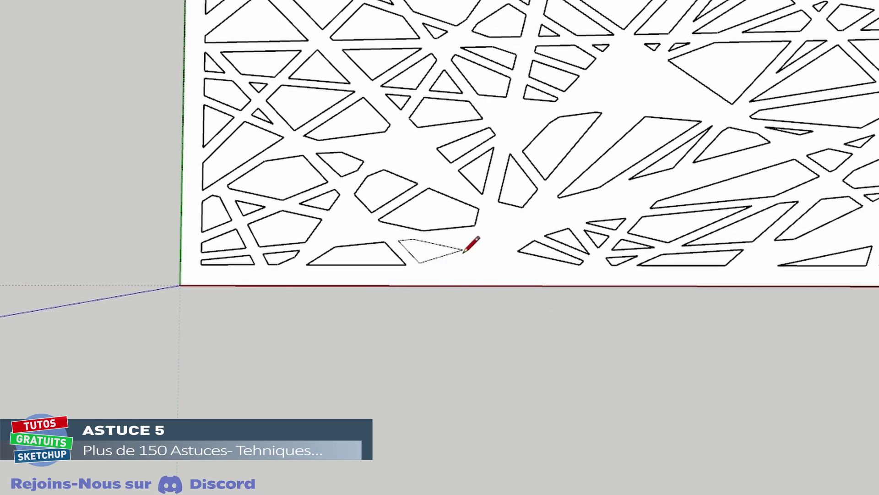
{"action": "key", "text": "space"}
{"action": "left_click", "coordinate": [476, 319]}
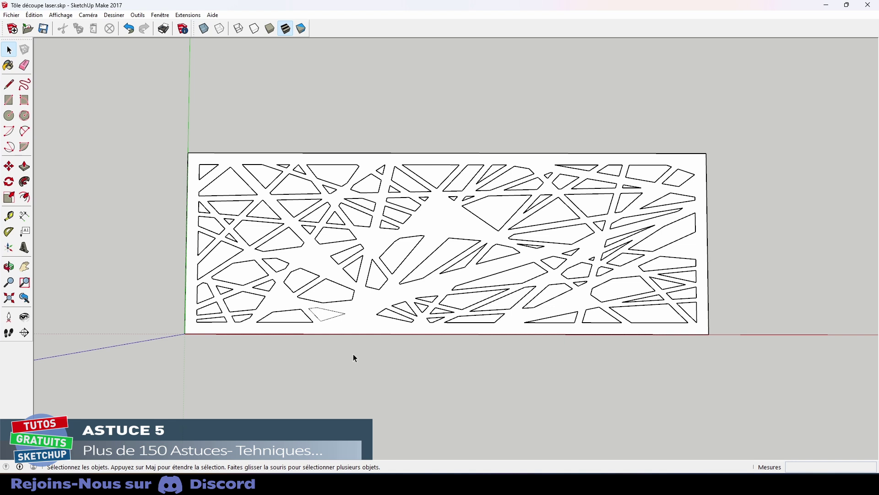
- Intersect the whole laser-cut panel's faces with the selection
{"action": "mouse_move", "coordinate": [146, 121]}
{"action": "left_mouse_down"}
{"action": "mouse_move", "coordinate": [553, 343]}
{"action": "mouse_move", "coordinate": [742, 386]}
{"action": "left_mouse_up"}
{"action": "right_click", "coordinate": [433, 227]}
{"action": "mouse_move", "coordinate": [474, 314]}
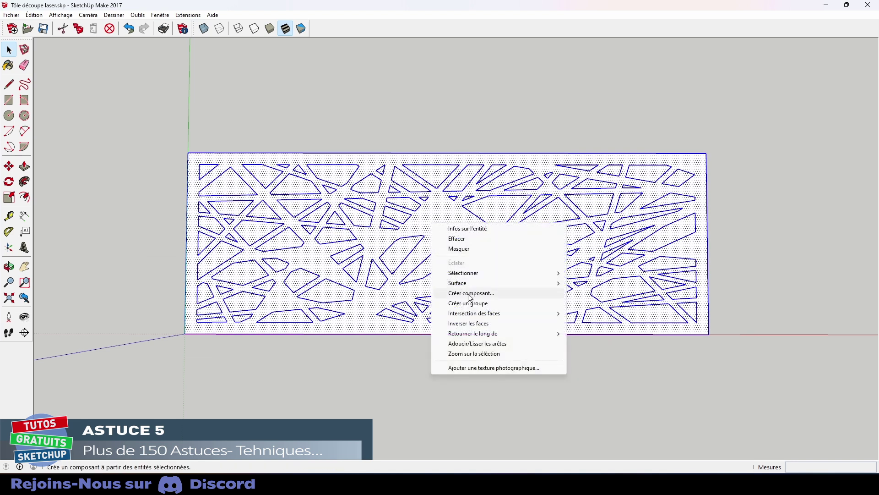
{"action": "left_click", "coordinate": [591, 323]}
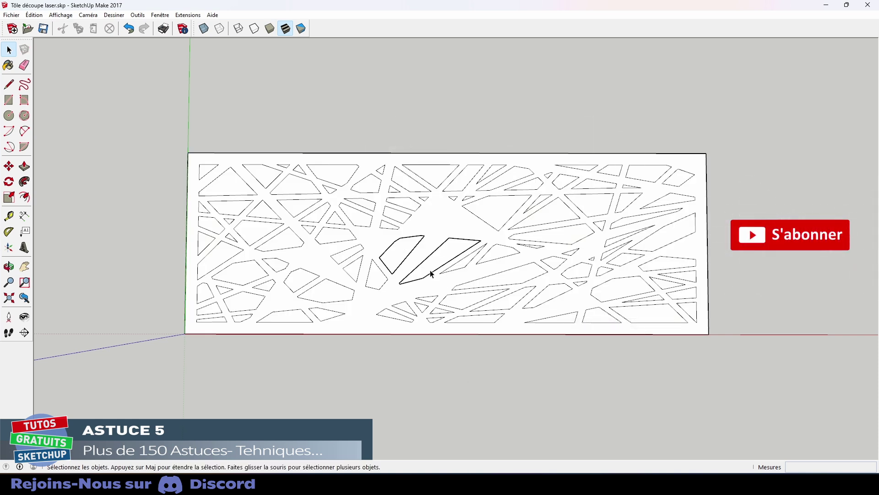
- From a low view of the cut-outs, pick up the loose vertex at a shape's tip
{"action": "scroll", "coordinate": [430, 273], "scroll_direction": "up", "scroll_amount": 2}
{"action": "scroll", "coordinate": [416, 281], "scroll_direction": "up", "scroll_amount": 4}
{"action": "scroll", "coordinate": [387, 300], "scroll_direction": "up", "scroll_amount": 4}
{"action": "middle_click", "coordinate": [373, 295]}
{"action": "mouse_move", "coordinate": [374, 295]}
{"action": "middle_mouse_down"}
{"action": "mouse_move", "coordinate": [346, 400]}
{"action": "mouse_move", "coordinate": [377, 245]}
{"action": "mouse_move", "coordinate": [375, 304]}
{"action": "mouse_move", "coordinate": [382, 272]}
{"action": "mouse_move", "coordinate": [349, 242]}
{"action": "middle_mouse_up"}
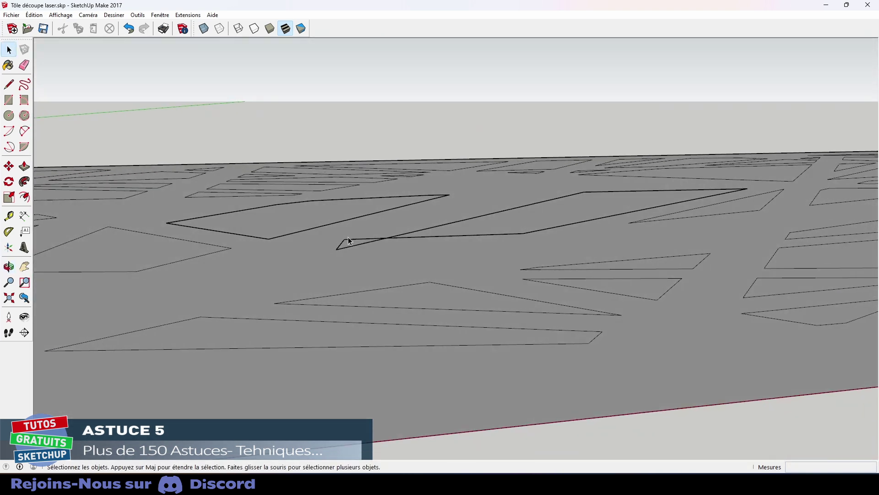
{"action": "key", "text": "m"}
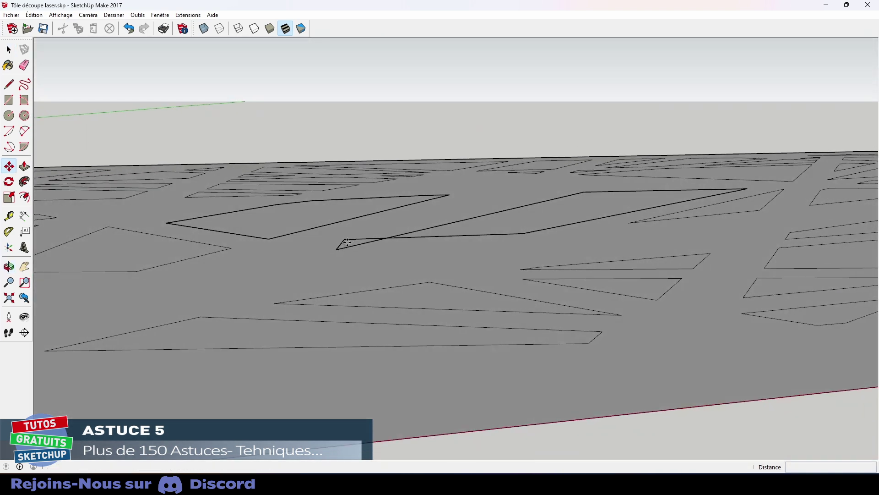
{"action": "left_click", "coordinate": [346, 247]}
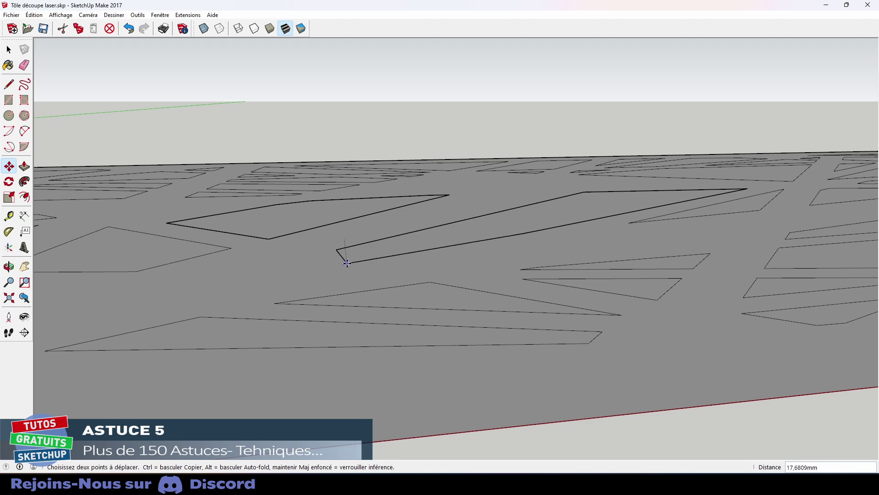
{"action": "key", "text": "space"}
- From a near top-down view, draw a line from the shape's loose vertex
{"action": "left_click", "coordinate": [363, 283]}
{"action": "middle_click_drag", "start_coordinate": [363, 282], "coordinate": [369, 320]}
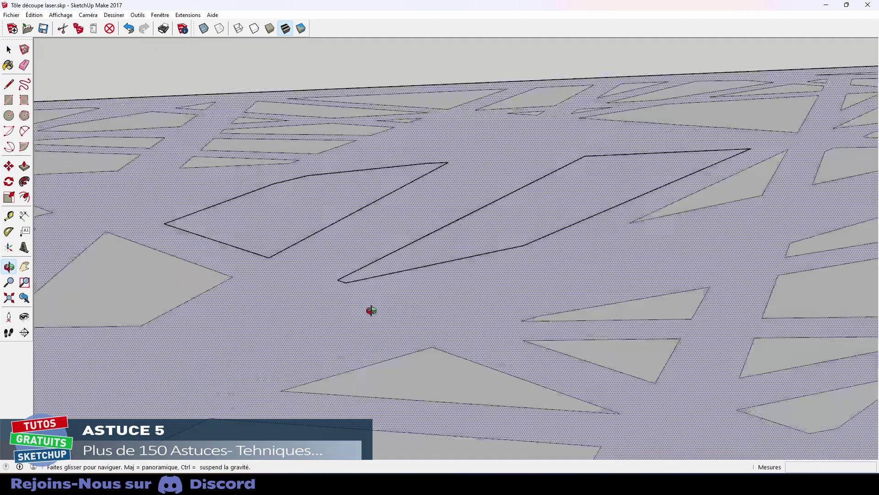
{"action": "scroll", "coordinate": [369, 321], "scroll_direction": "up", "scroll_amount": 3}
{"action": "key", "text": "l"}
{"action": "left_click", "coordinate": [340, 328]}
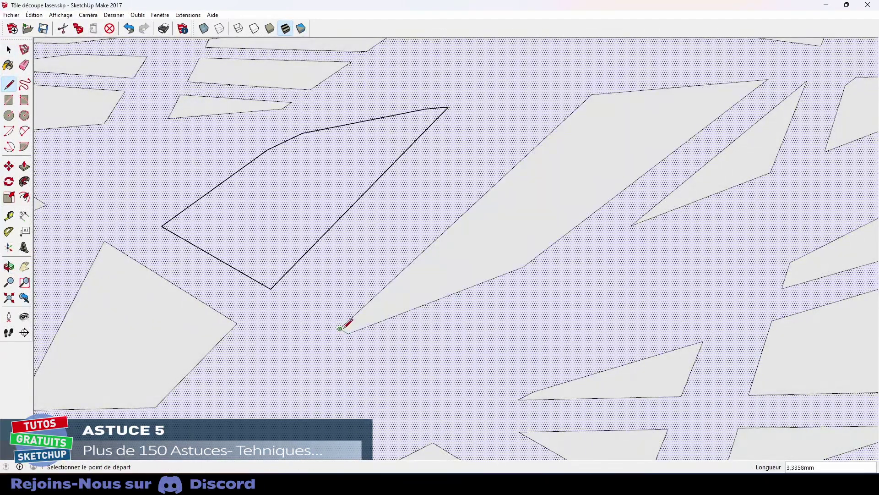
{"action": "key", "text": "space"}
{"action": "scroll", "coordinate": [428, 314], "scroll_direction": "down", "scroll_amount": 3}
{"action": "scroll", "coordinate": [426, 312], "scroll_direction": "down", "scroll_amount": 3}
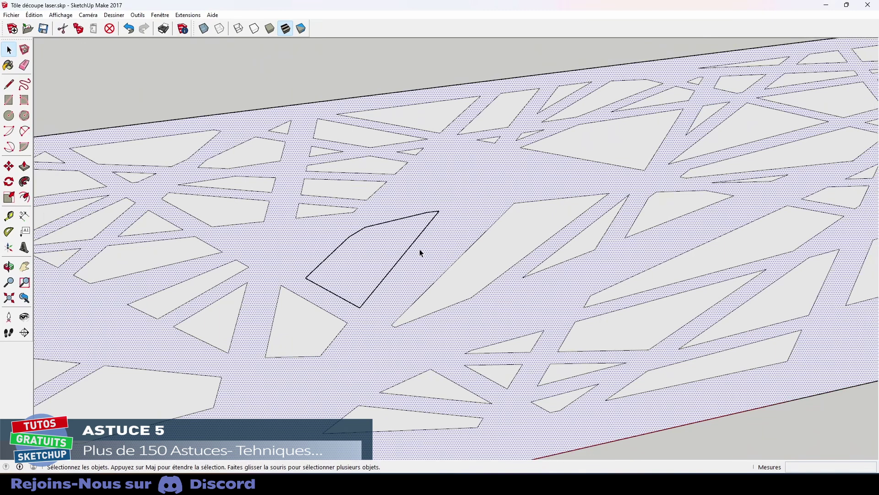
{"action": "left_click", "coordinate": [385, 91]}
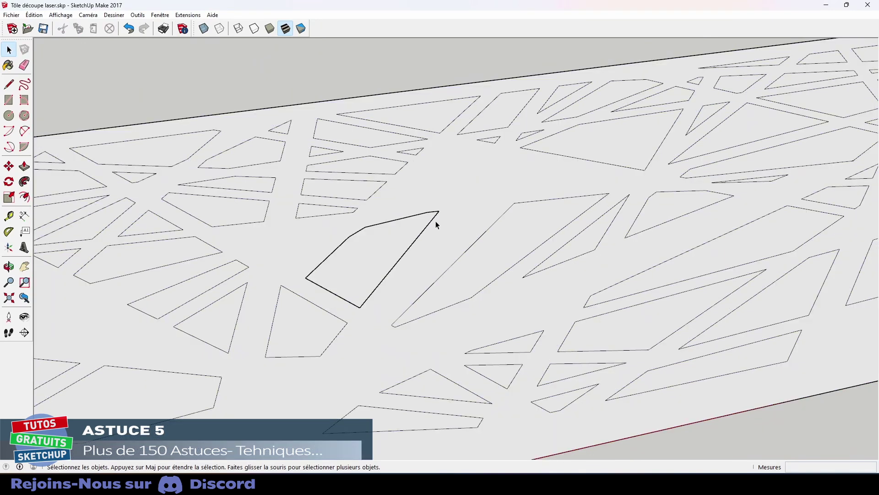
- Zoom into a cut-out's corner and draw the tiny 0,2000mm closing line there
{"action": "middle_click_drag", "start_coordinate": [433, 223], "coordinate": [415, 243]}
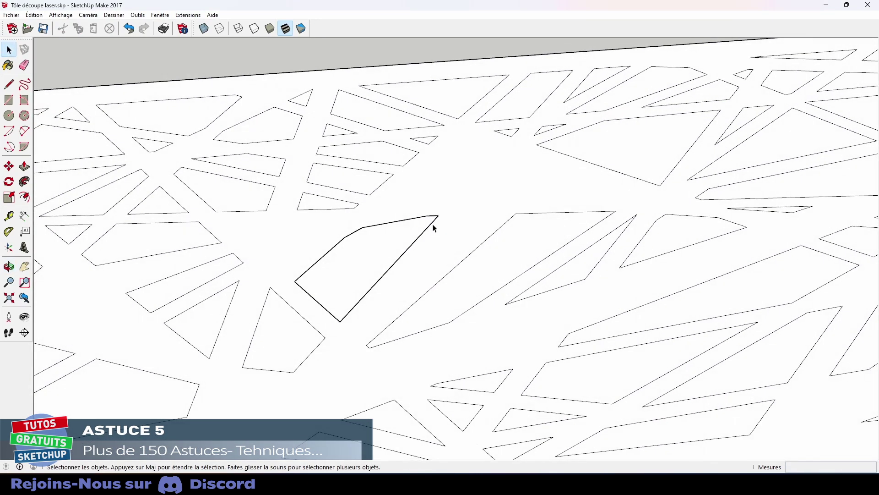
{"action": "scroll", "coordinate": [434, 228], "scroll_direction": "up", "scroll_amount": 2}
{"action": "scroll", "coordinate": [438, 215], "scroll_direction": "up", "scroll_amount": 3}
{"action": "scroll", "coordinate": [442, 215], "scroll_direction": "up", "scroll_amount": 2}
{"action": "scroll", "coordinate": [448, 213], "scroll_direction": "up", "scroll_amount": 1}
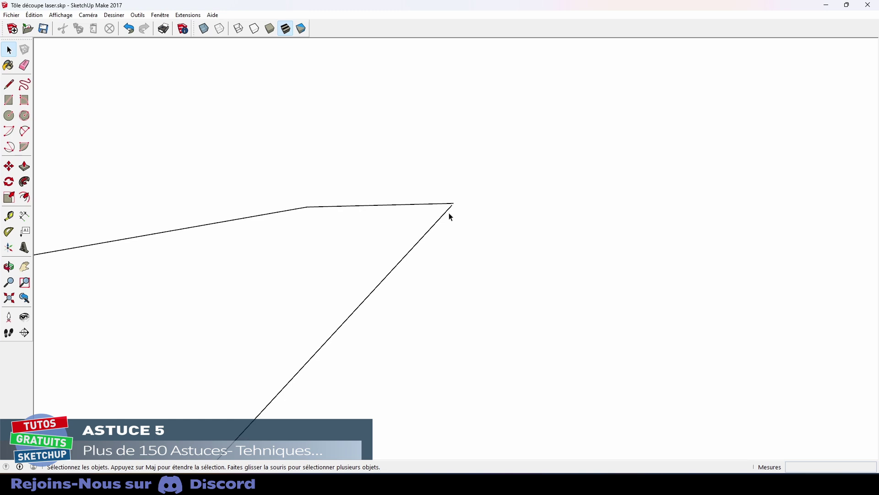
{"action": "scroll", "coordinate": [449, 213], "scroll_direction": "up", "scroll_amount": 2}
{"action": "scroll", "coordinate": [450, 209], "scroll_direction": "up", "scroll_amount": 1}
{"action": "scroll", "coordinate": [450, 209], "scroll_direction": "up", "scroll_amount": 1}
{"action": "scroll", "coordinate": [451, 206], "scroll_direction": "up", "scroll_amount": 1}
{"action": "key", "text": "l"}
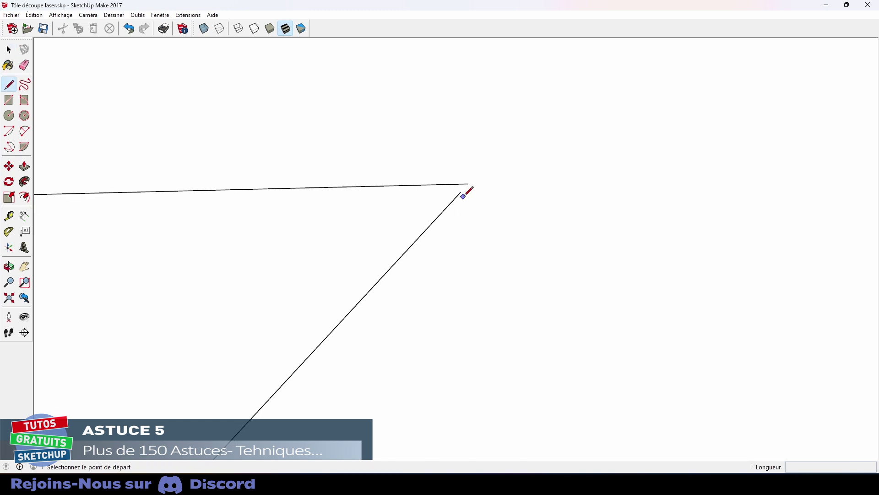
{"action": "left_click", "coordinate": [465, 185]}
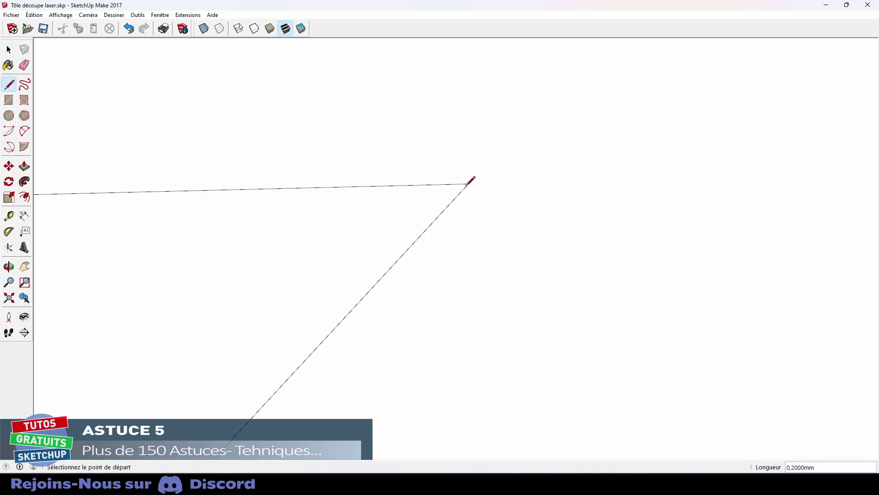
{"action": "key", "text": "space"}
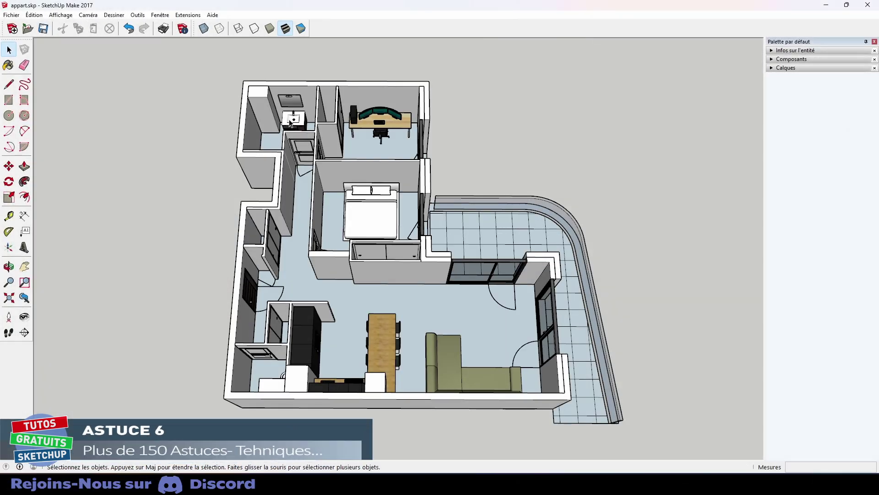
- Select the sink, desk, hallway cabinet and bed, then bring up the default tray's panel list
{"action": "left_click", "coordinate": [292, 123]}
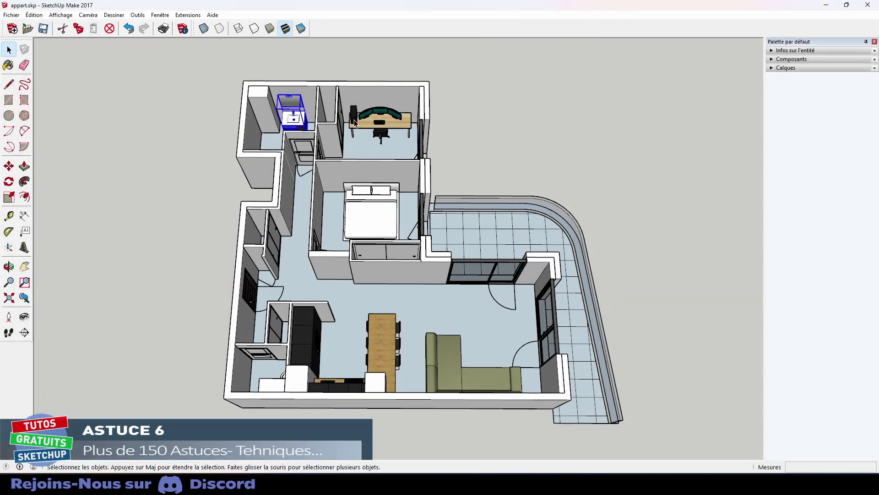
{"action": "left_click", "coordinate": [355, 122]}
{"action": "left_click", "coordinate": [301, 149]}
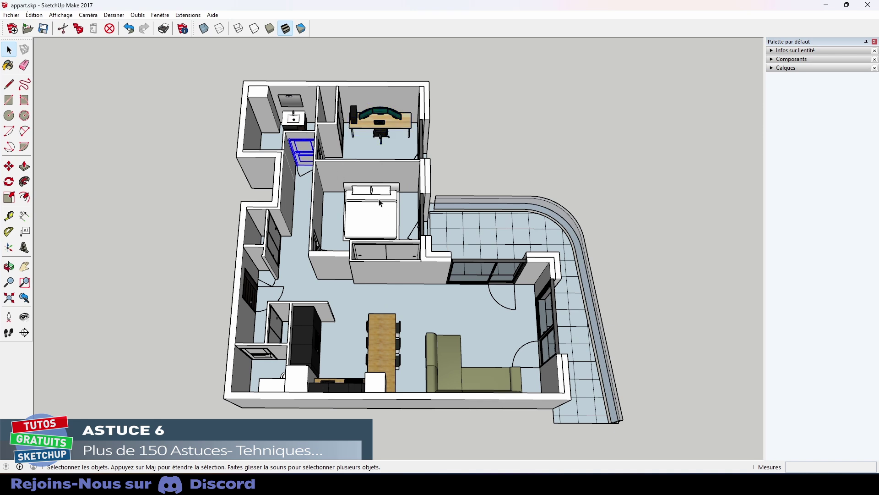
{"action": "left_click", "coordinate": [383, 210]}
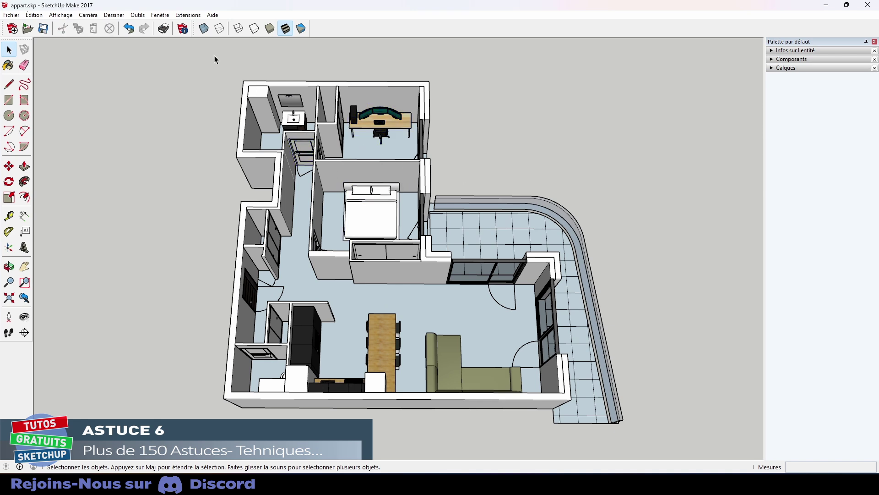
{"action": "left_click", "coordinate": [160, 15]}
{"action": "mouse_move", "coordinate": [196, 26]}
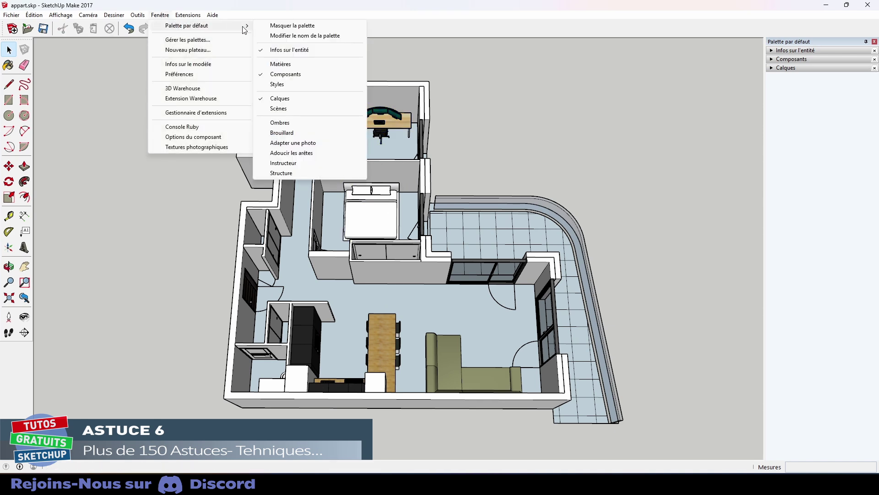
- In the Structure outliner, select the Bureau desk, canapé sofa and Lit bed by name
{"action": "left_click", "coordinate": [292, 174]}
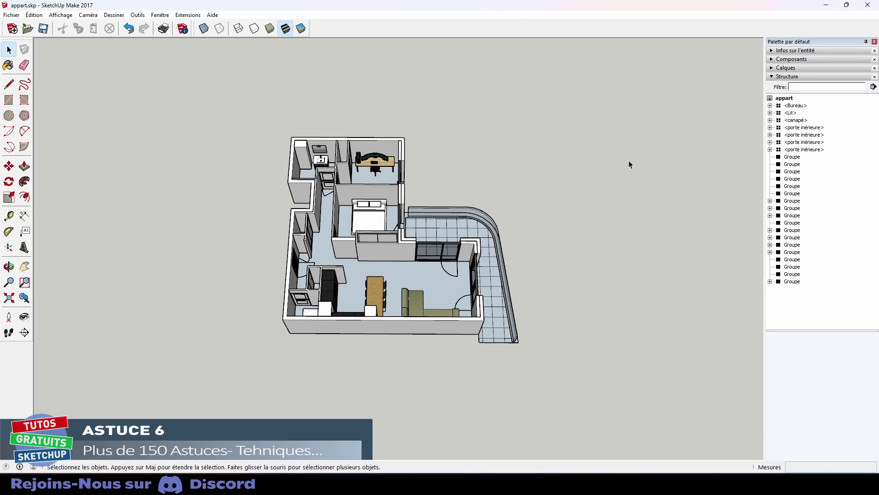
{"action": "left_click", "coordinate": [321, 163]}
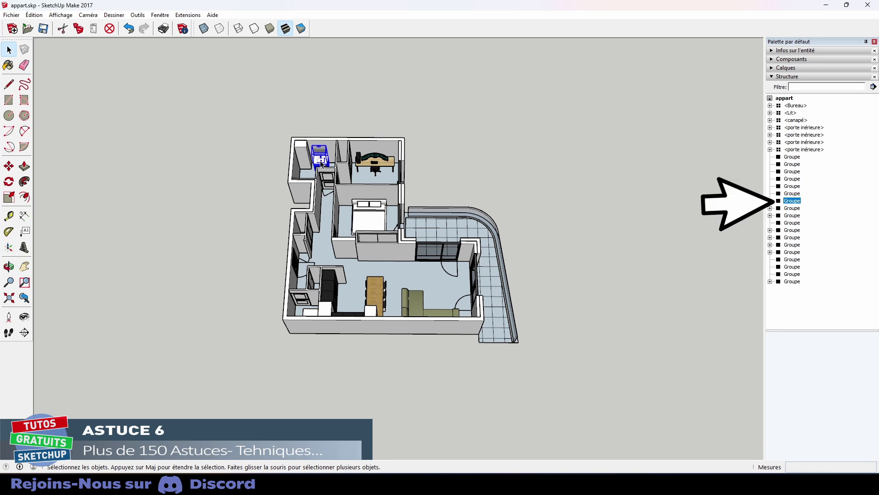
{"action": "left_click", "coordinate": [383, 164]}
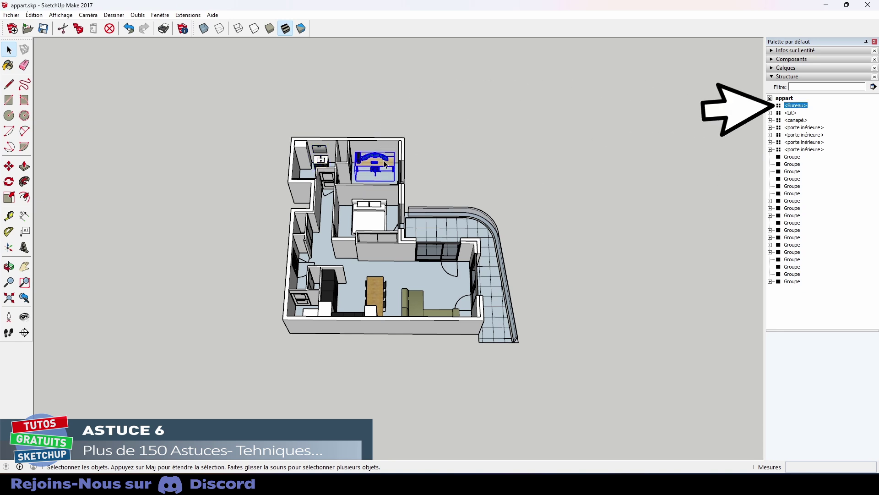
{"action": "left_click", "coordinate": [560, 168]}
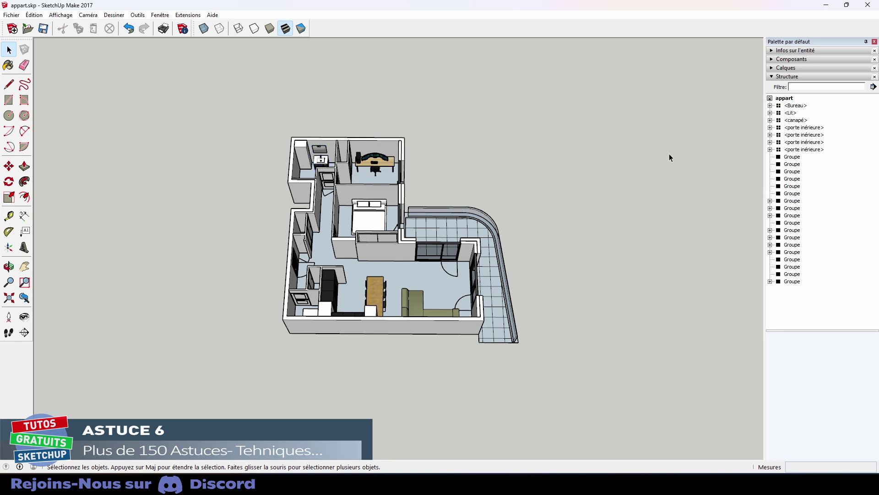
{"action": "left_click", "coordinate": [797, 121]}
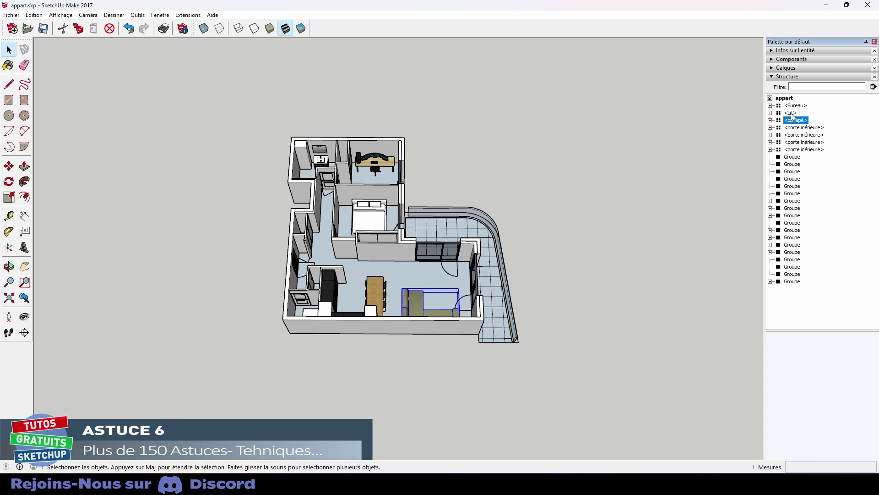
{"action": "left_click", "coordinate": [791, 113]}
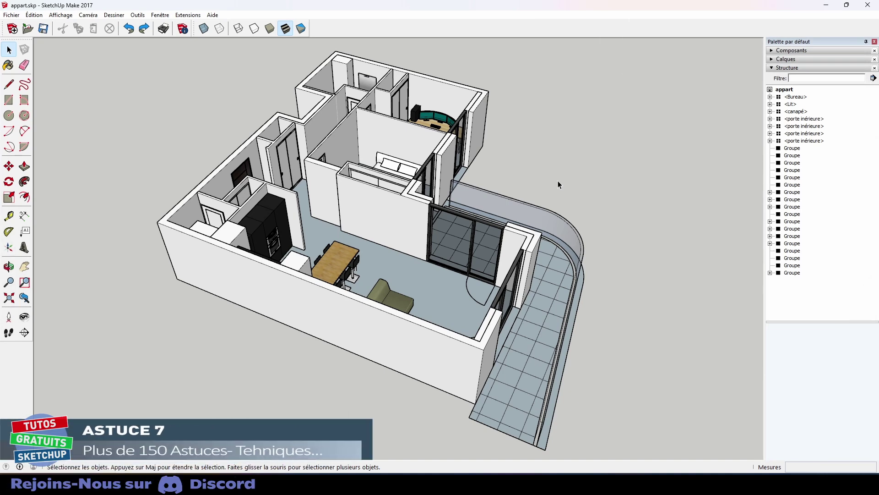
- Name the wardrobe door group 'Porte' in Entity Info and check it in the outliner
{"action": "left_click", "coordinate": [293, 163]}
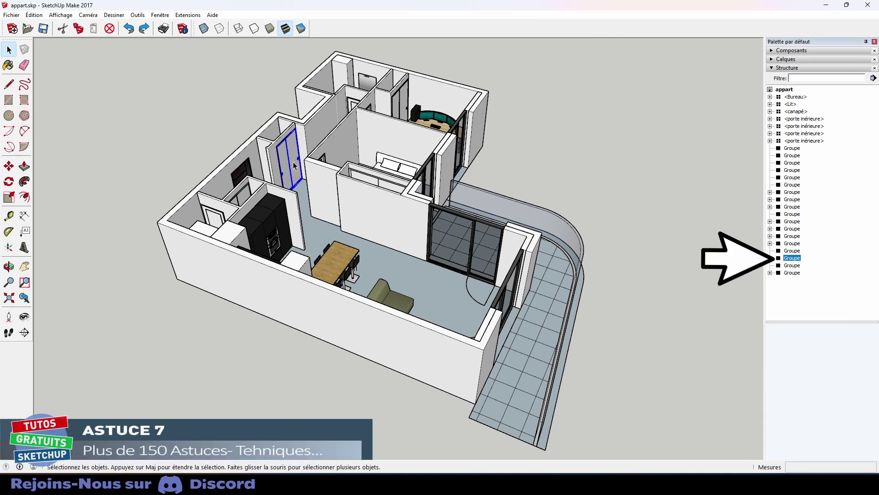
{"action": "right_click", "coordinate": [293, 161]}
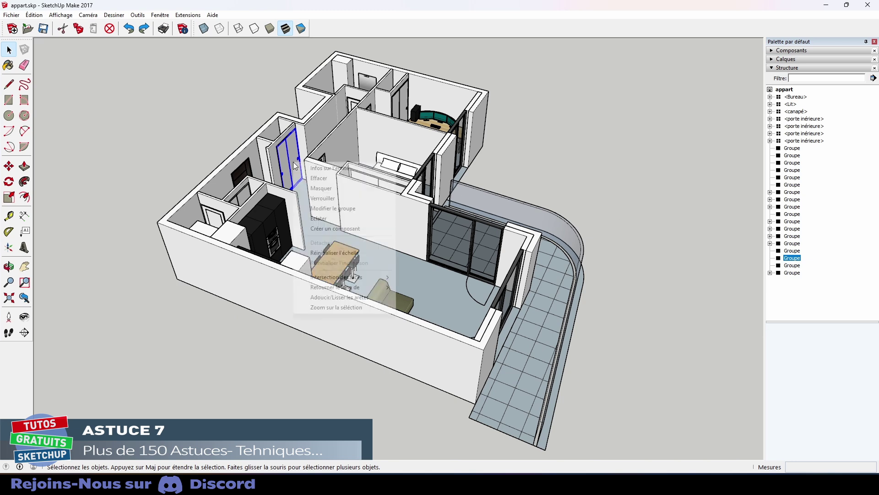
{"action": "left_click", "coordinate": [312, 168]}
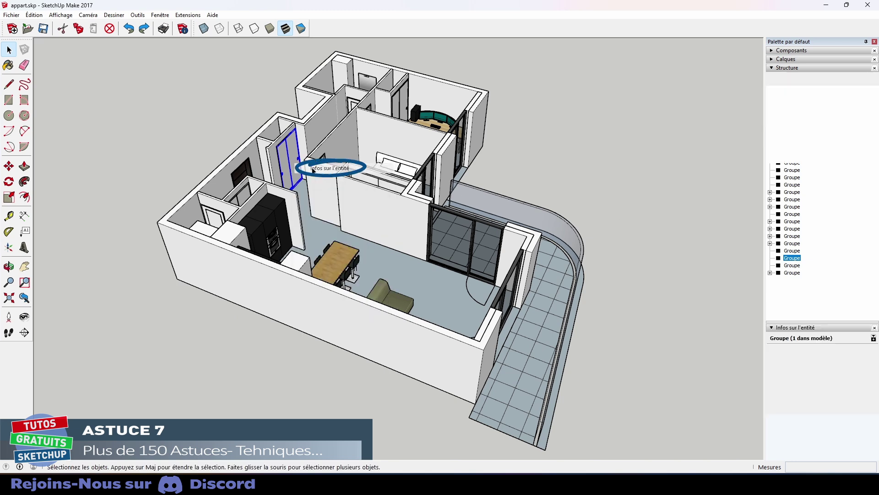
{"action": "left_click", "coordinate": [837, 363]}
{"action": "type", "text": "Porte"}
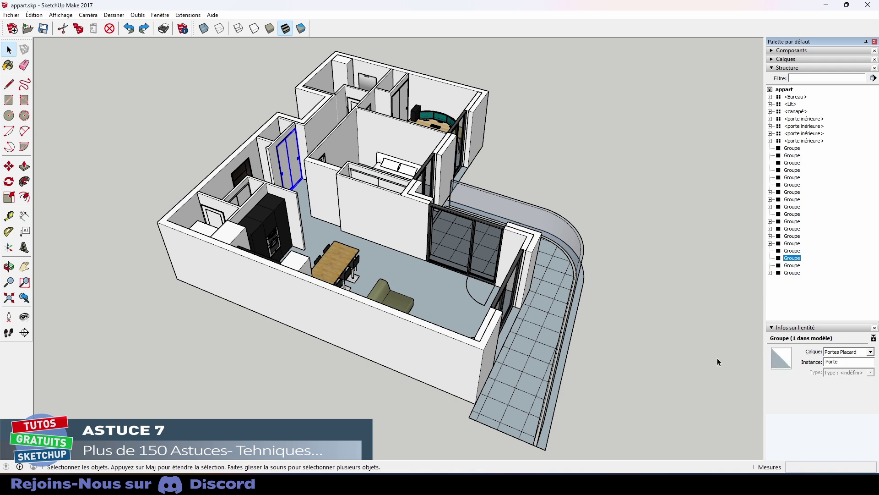
{"action": "left_click", "coordinate": [717, 362]}
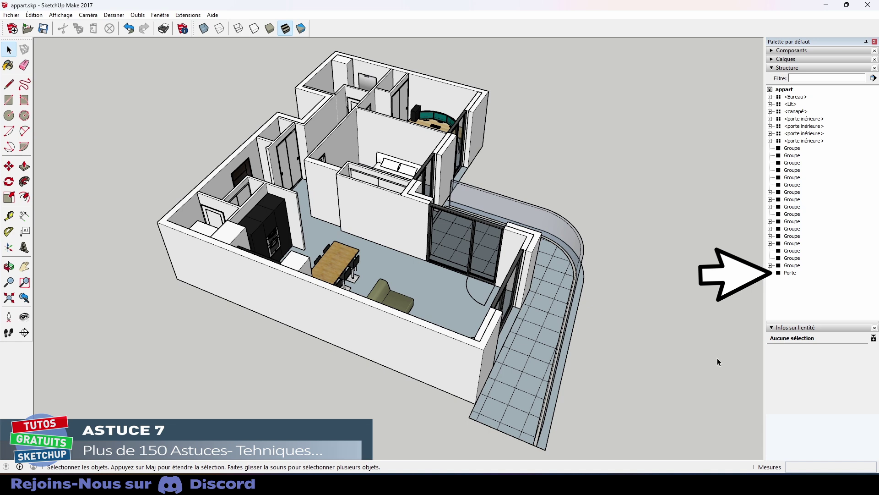
{"action": "left_click", "coordinate": [796, 274]}
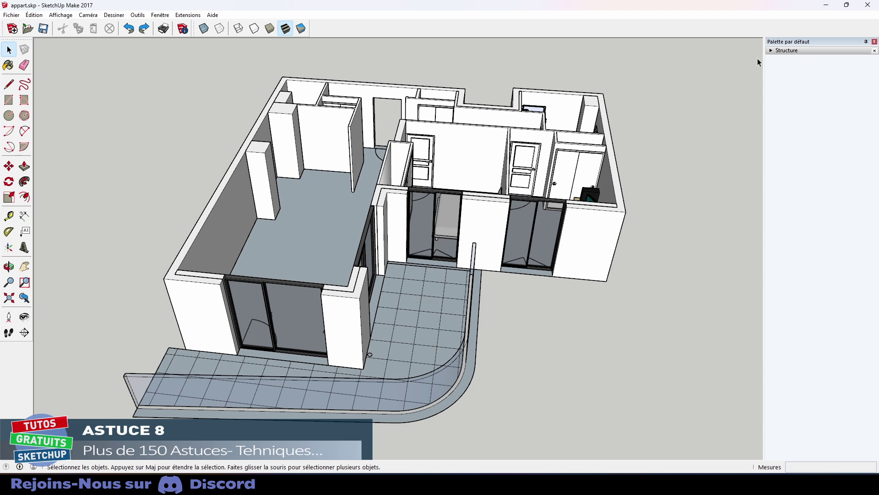
- Unhide the canapé sofa and the hidden kitchen and shelf groups from the outliner
{"action": "left_click", "coordinate": [771, 51]}
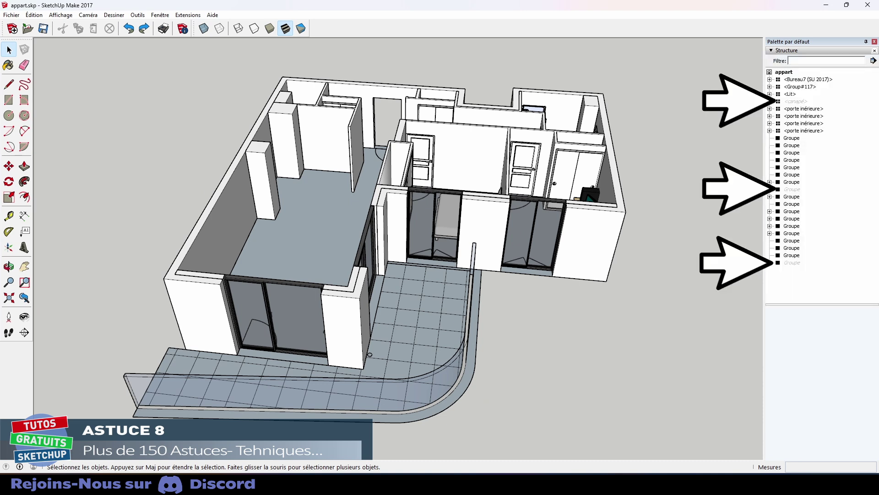
{"action": "right_click", "coordinate": [790, 101]}
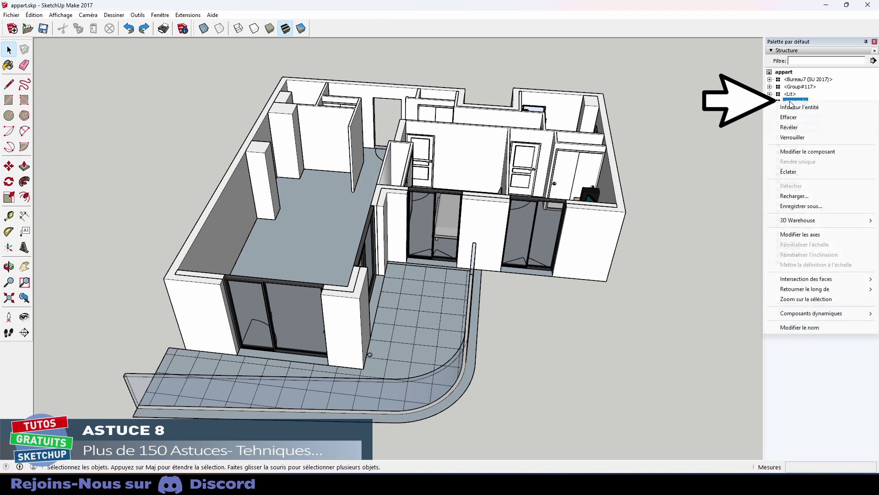
{"action": "left_click", "coordinate": [789, 127]}
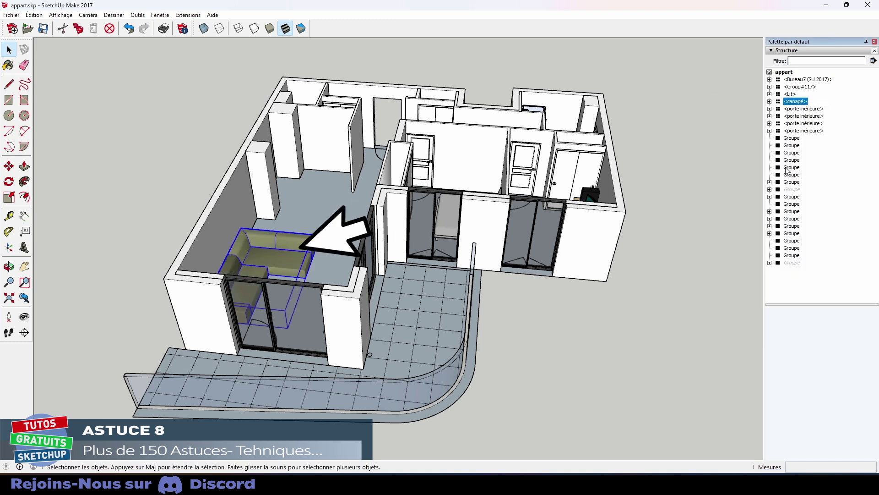
{"action": "left_click", "coordinate": [794, 190]}
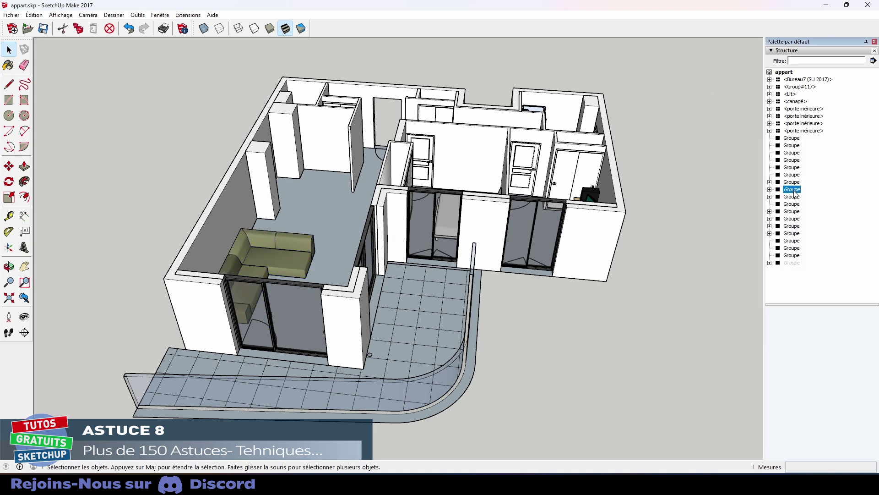
{"action": "left_click", "coordinate": [795, 264], "text": "ctrl"}
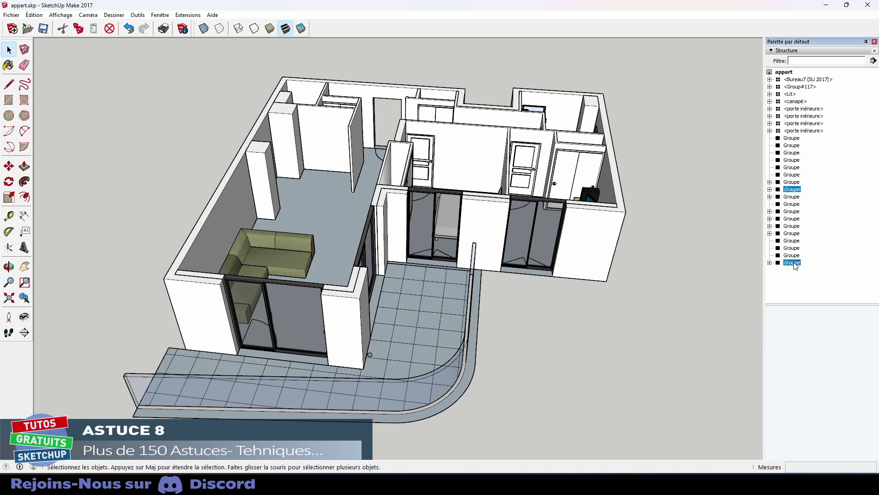
{"action": "right_click", "coordinate": [792, 192]}
{"action": "left_click", "coordinate": [806, 218]}
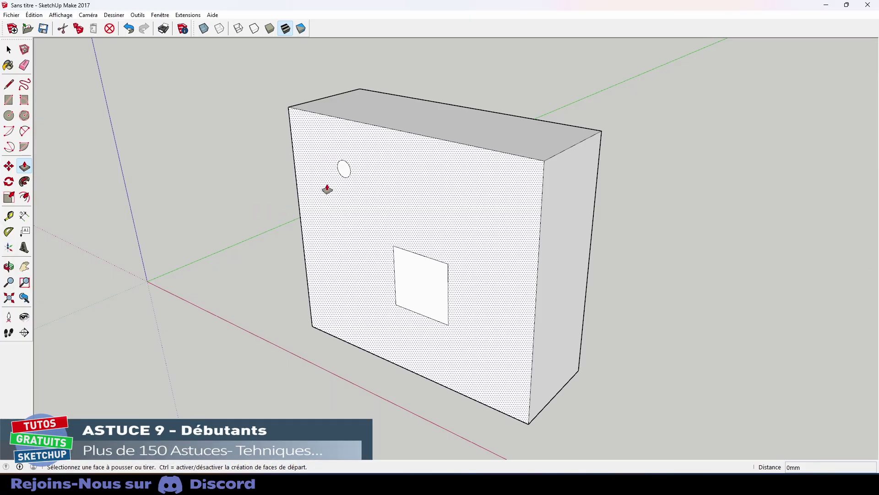
- Push the small circle into the box's face and push the square through as a hole
{"action": "left_click", "coordinate": [345, 170]}
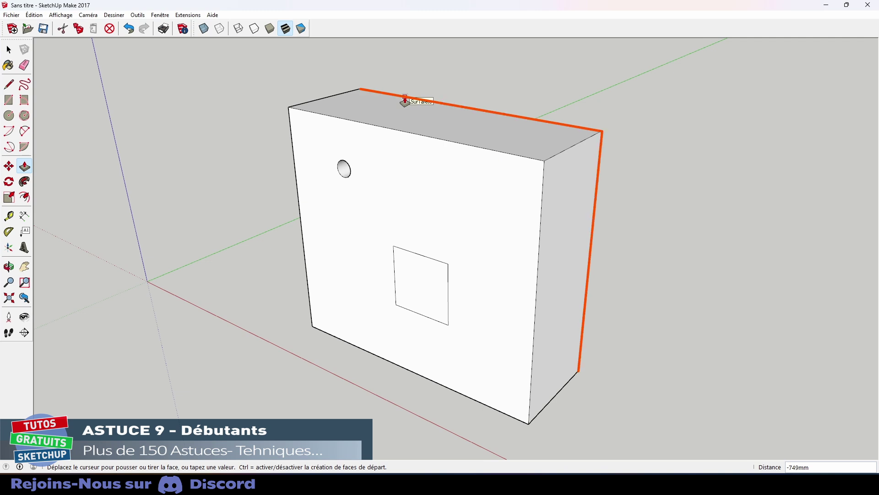
{"action": "left_click", "coordinate": [414, 102]}
{"action": "double_click", "coordinate": [446, 272]}
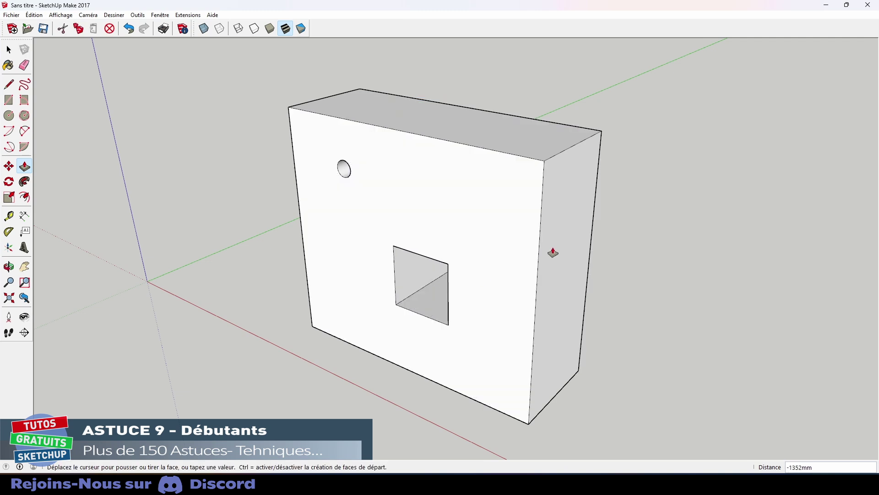
{"action": "mouse_move", "coordinate": [510, 261]}
{"action": "middle_mouse_down"}
{"action": "mouse_move", "coordinate": [261, 328]}
{"action": "mouse_move", "coordinate": [473, 235]}
{"action": "middle_mouse_up"}
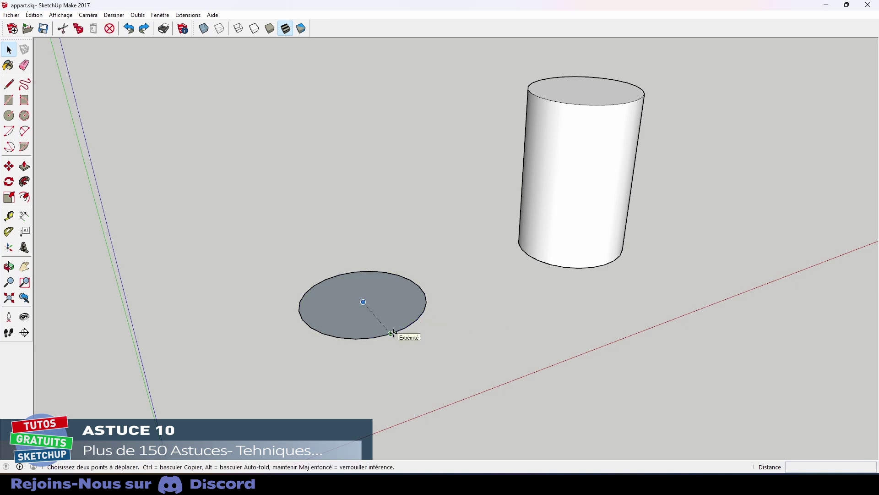
- Stretch the flat disc's edge outward along the red axis by 200
{"action": "key", "text": "Right"}
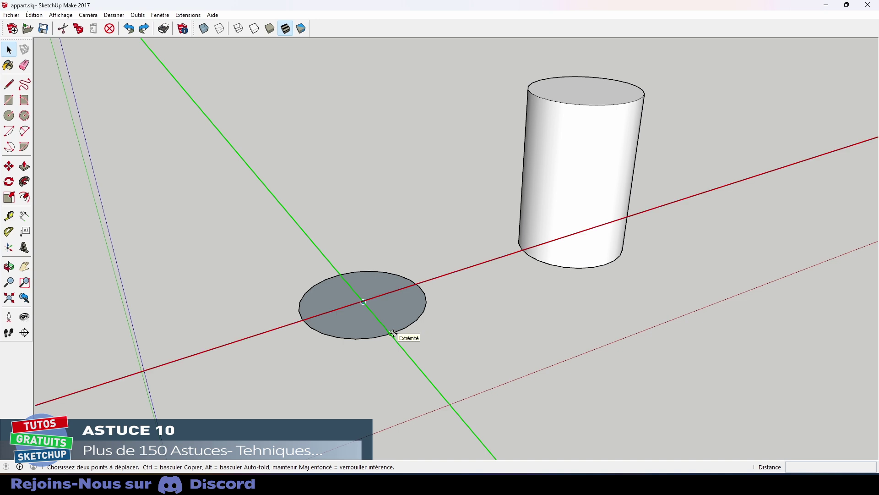
{"action": "left_click", "coordinate": [393, 333]}
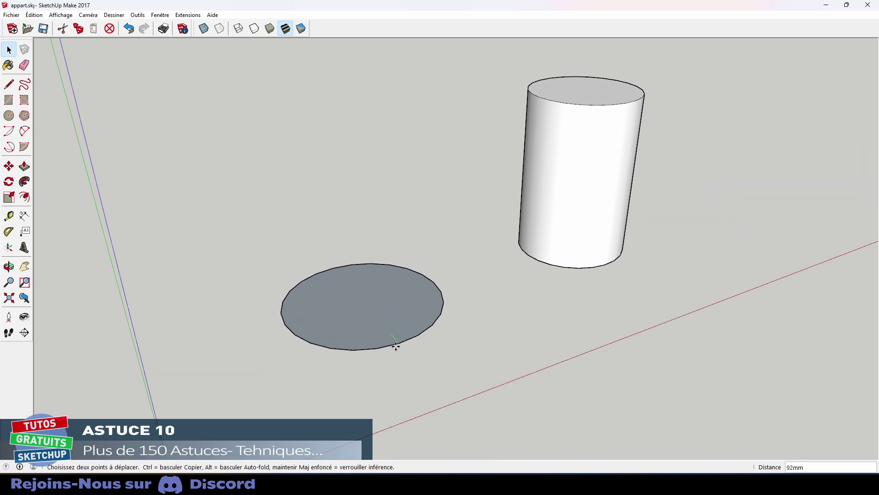
{"action": "left_click", "coordinate": [404, 346]}
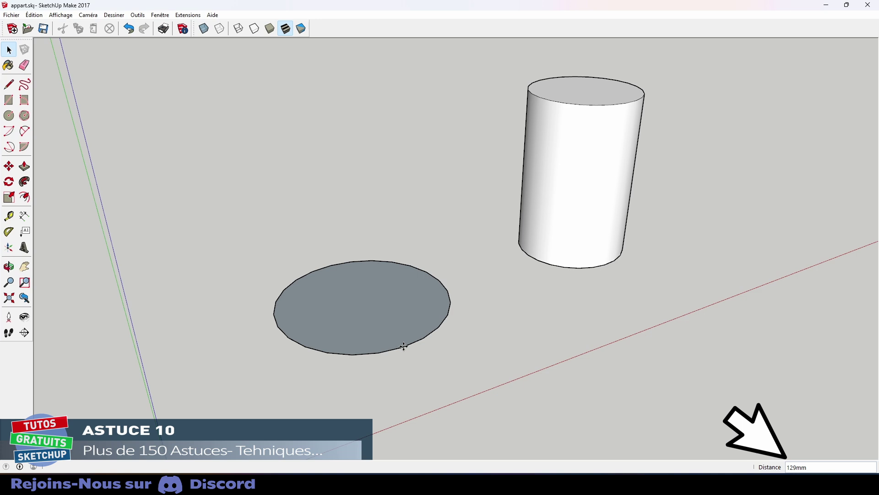
{"action": "key", "text": "Return"}
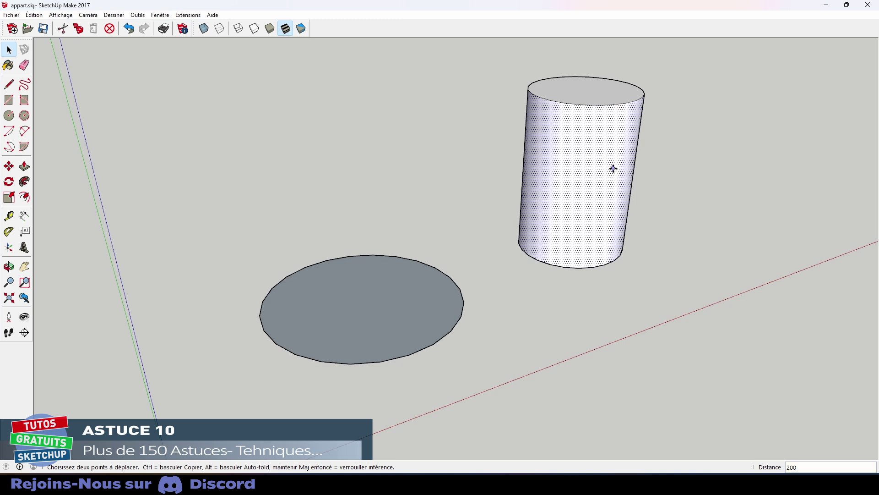
- Move the cylinder's top and bottom circle edges inward to taper it into a pointed cone
{"action": "key", "text": "Left"}
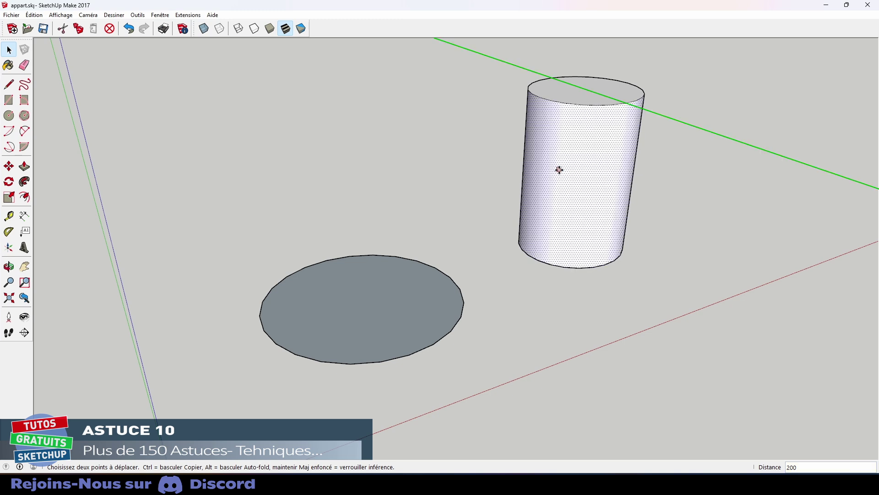
{"action": "key", "text": "Right"}
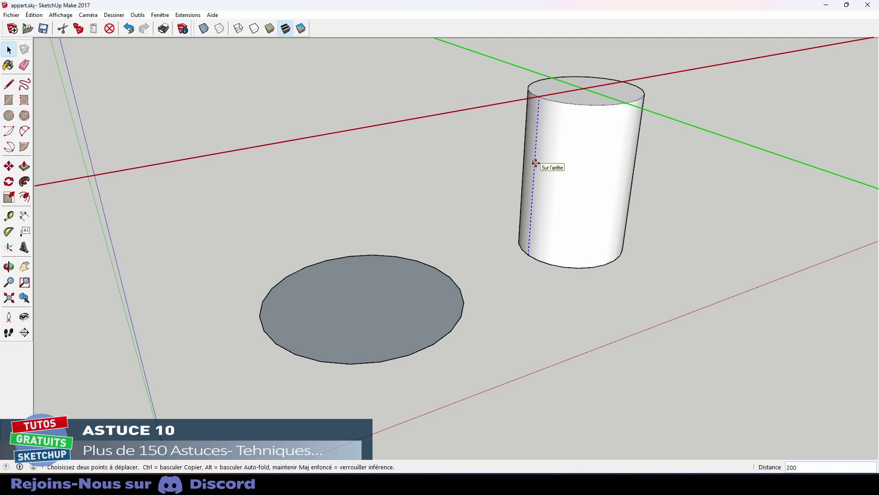
{"action": "left_click", "coordinate": [535, 163]}
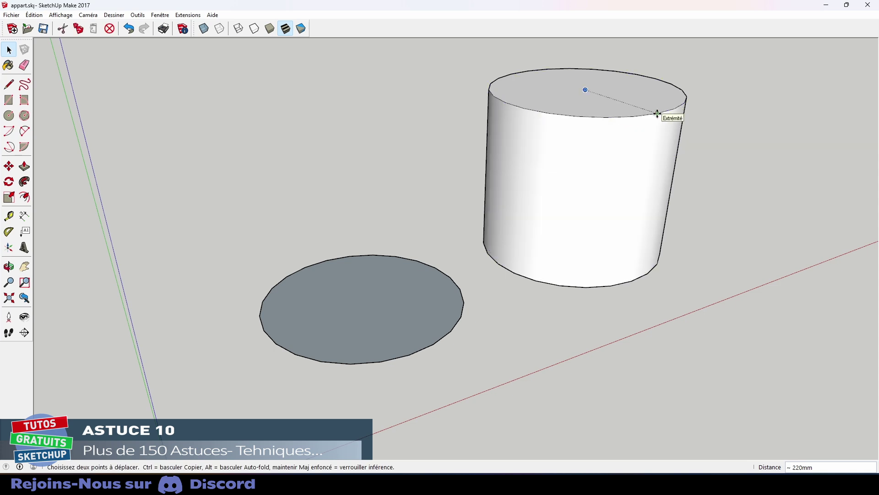
{"action": "left_click_drag", "start_coordinate": [658, 114], "coordinate": [603, 98]}
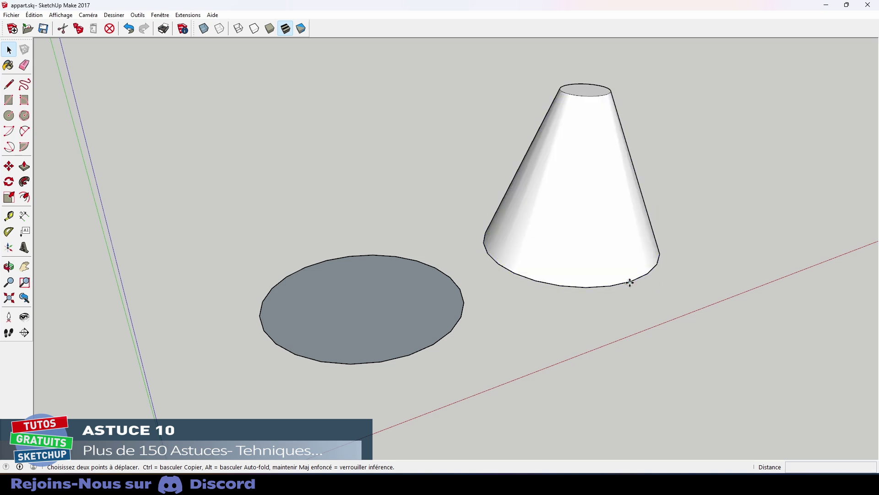
{"action": "left_click_drag", "start_coordinate": [631, 283], "coordinate": [579, 224]}
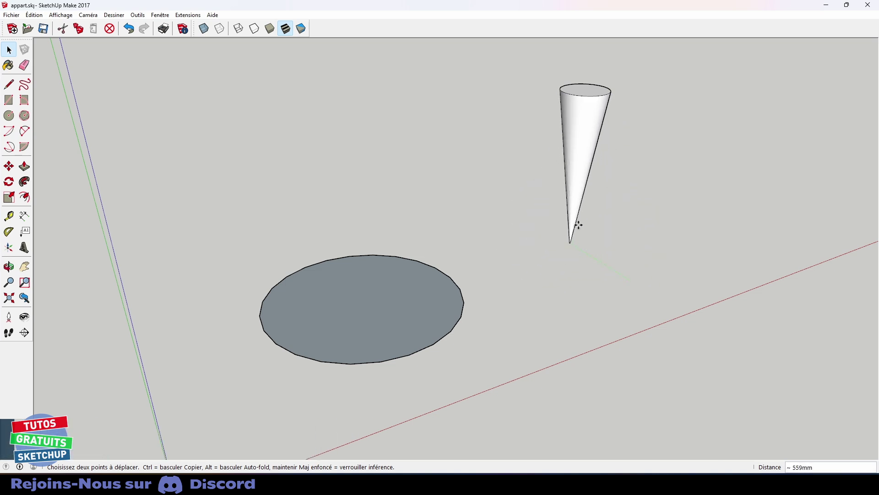